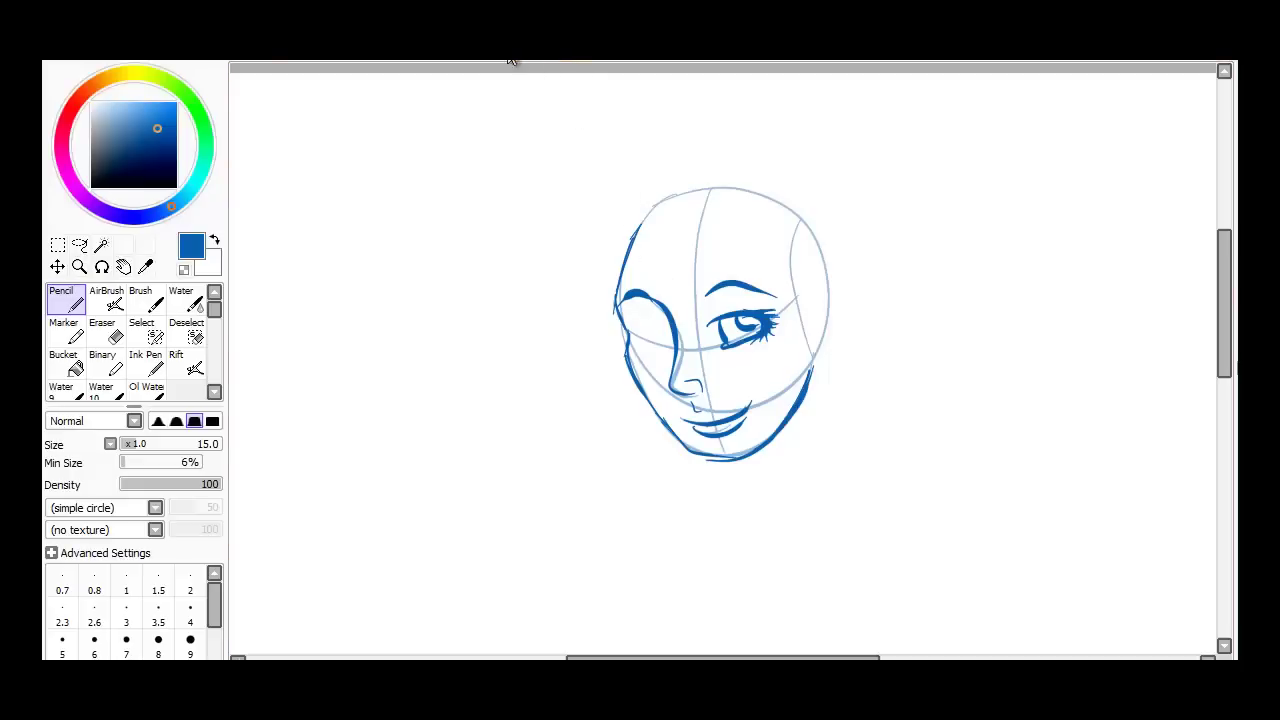
- Try a long eyelid crease stroke with the Pencil between the finished eye and its eyebrow
click(501, 58)
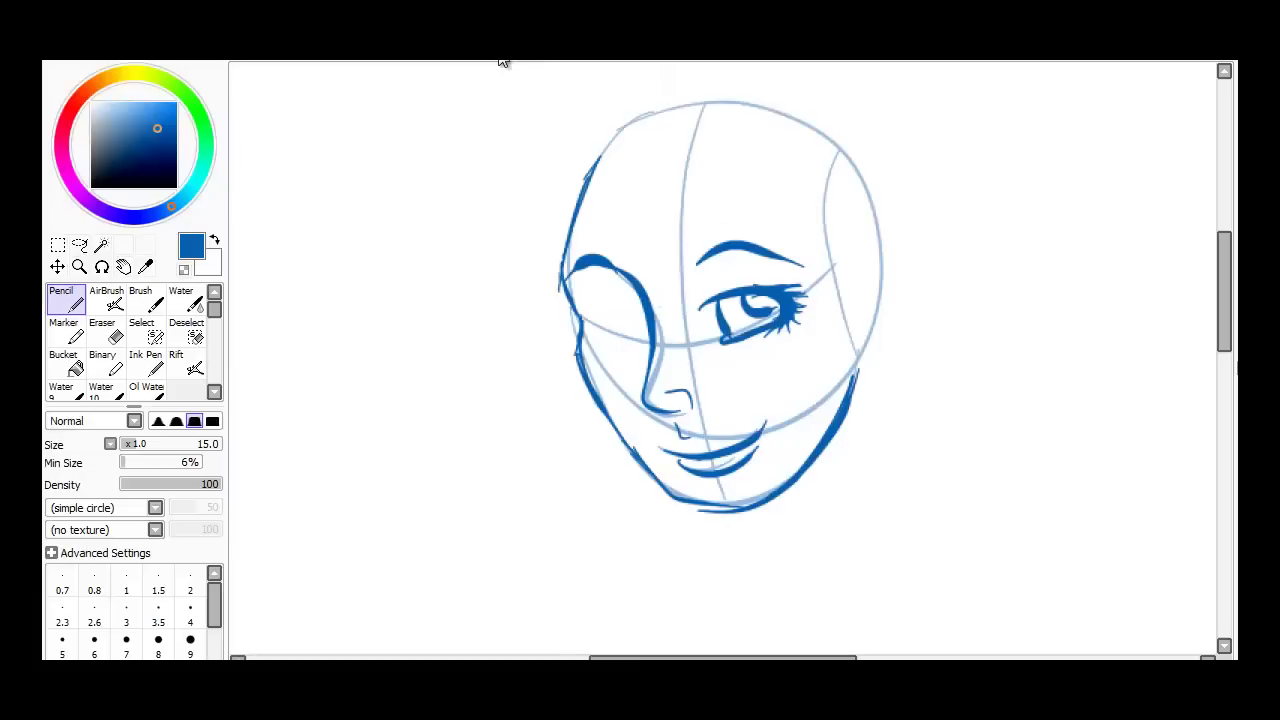
scroll(502, 61, up, 1)
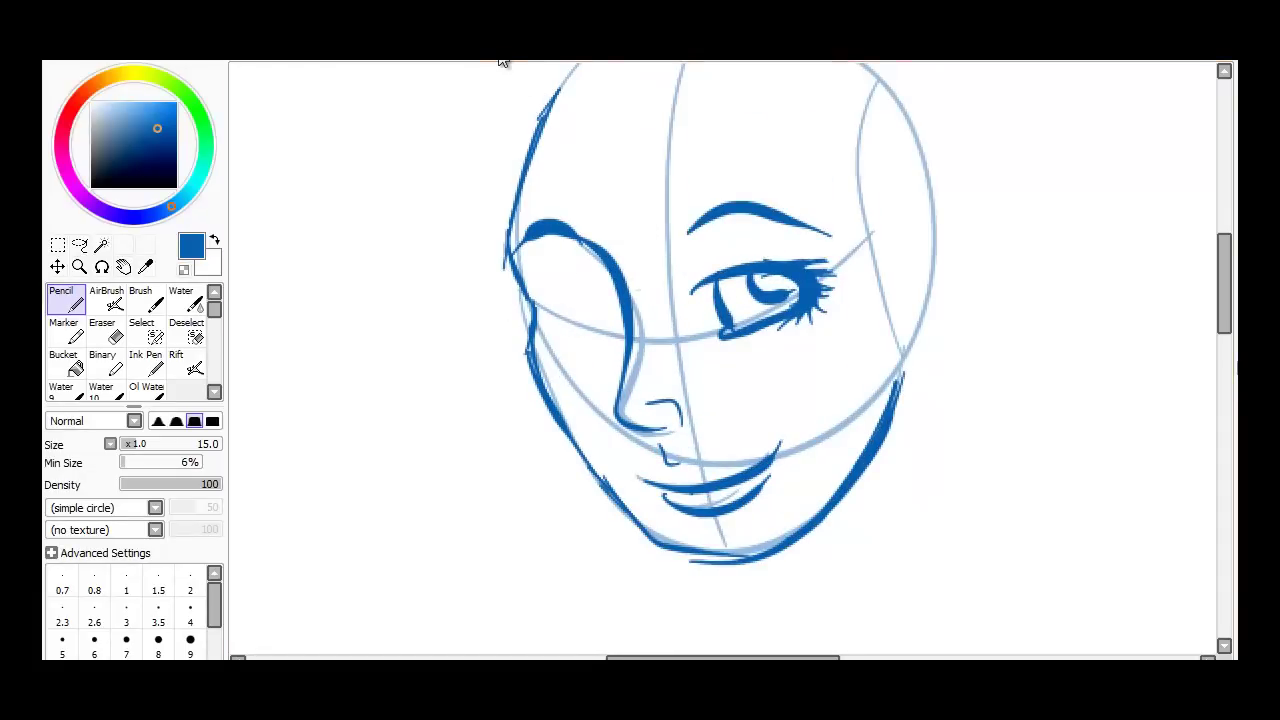
scroll(502, 61, down, 3)
scroll(502, 61, up, 3)
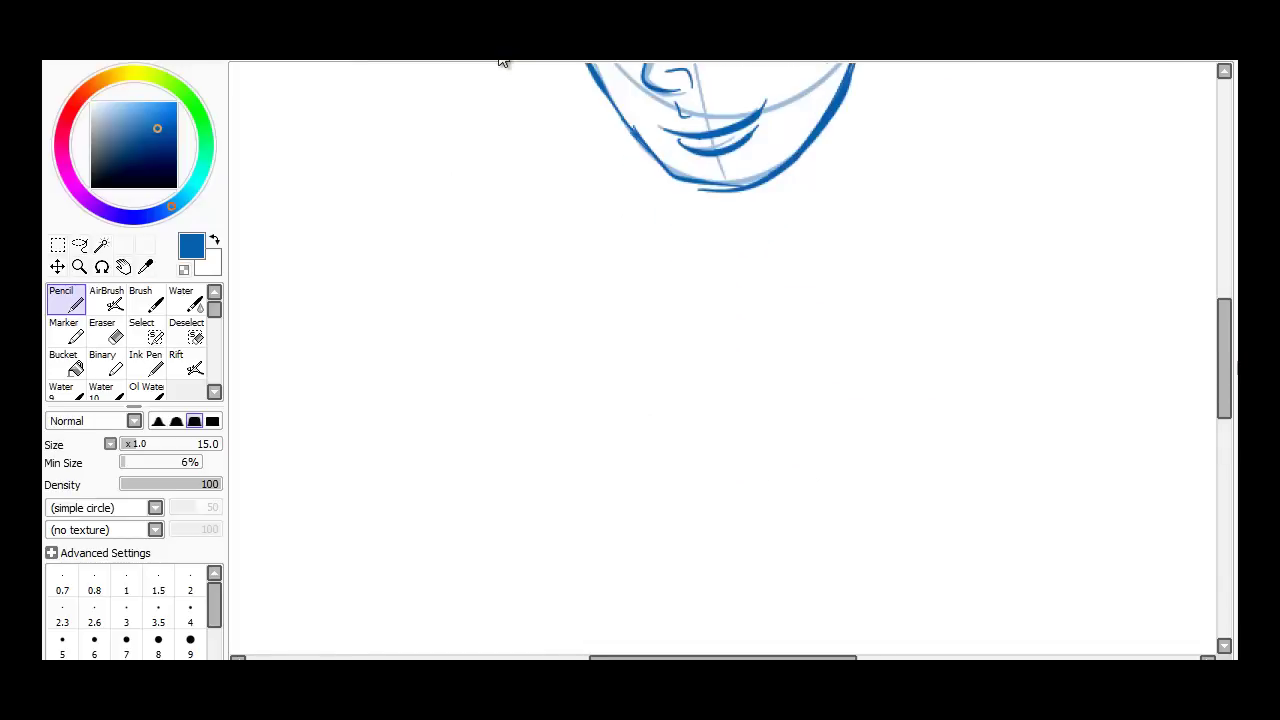
scroll(502, 61, up, 3)
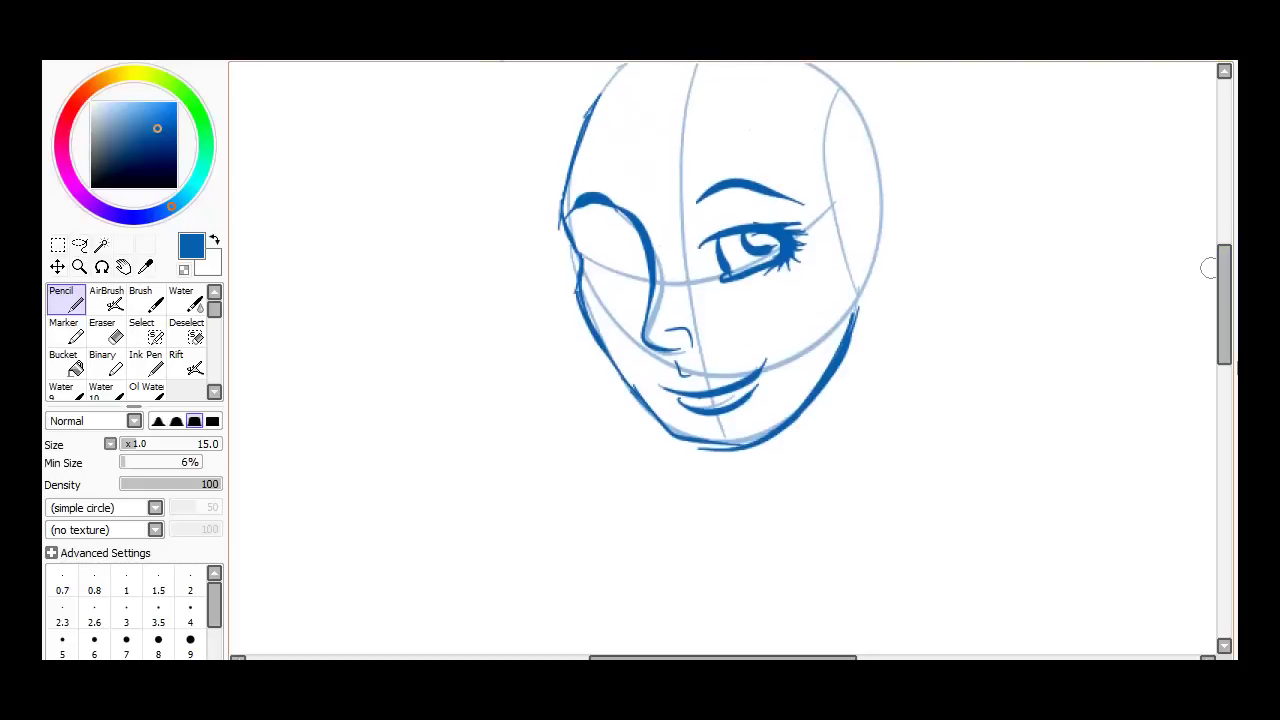
key(a)
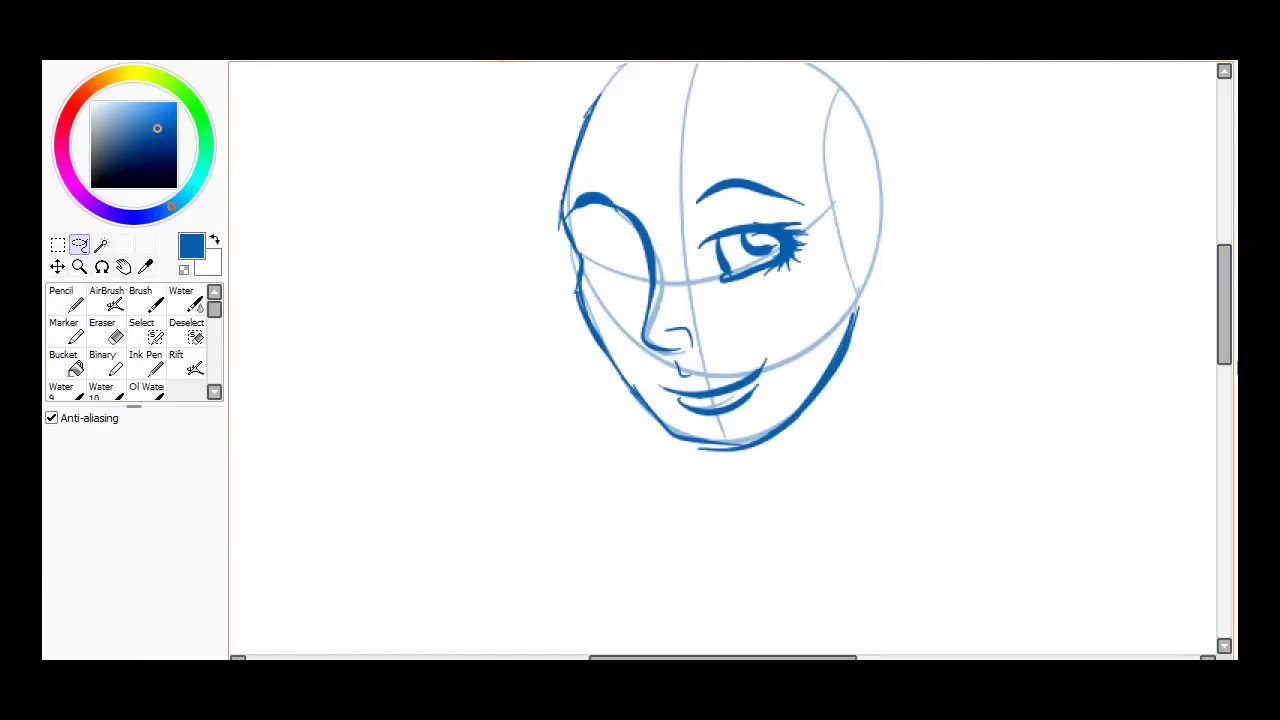
key(n)
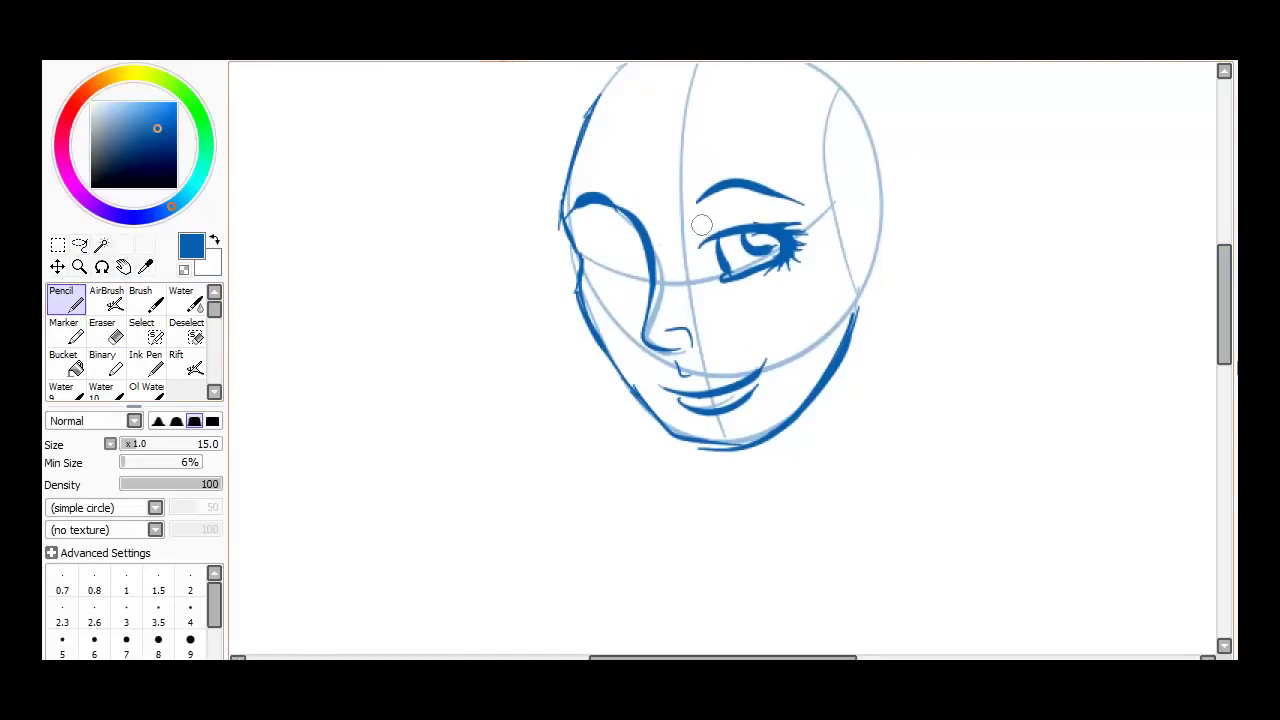
drag(722, 208, 805, 203)
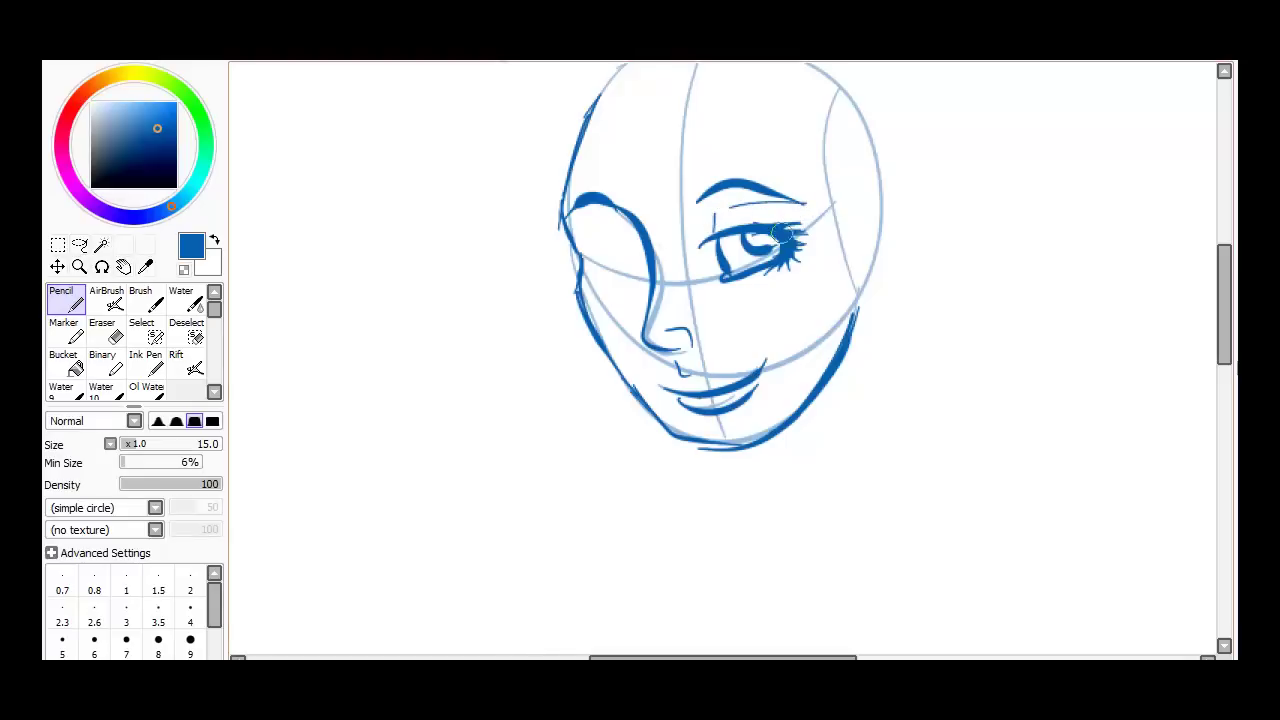
key(ctrl+z)
- Set the Pencil's stroke stabilizer to S-1 and confirm the custom tool settings
double_click(62, 298)
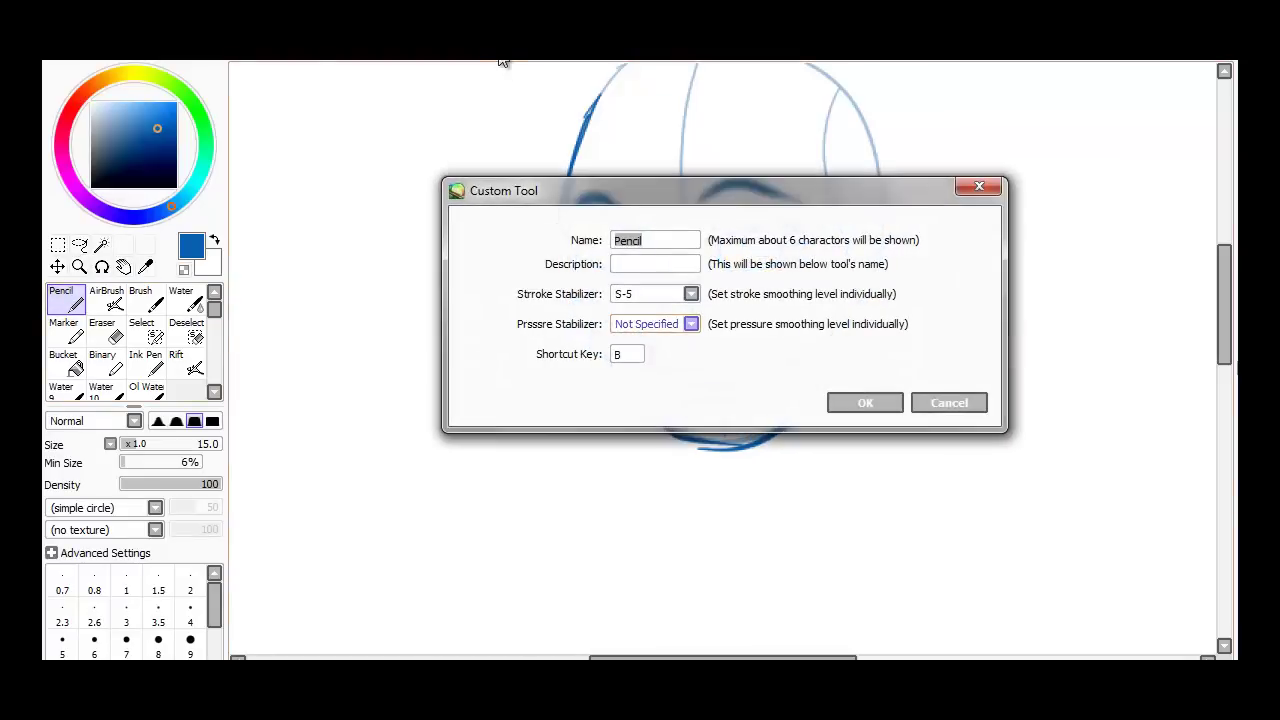
click(691, 294)
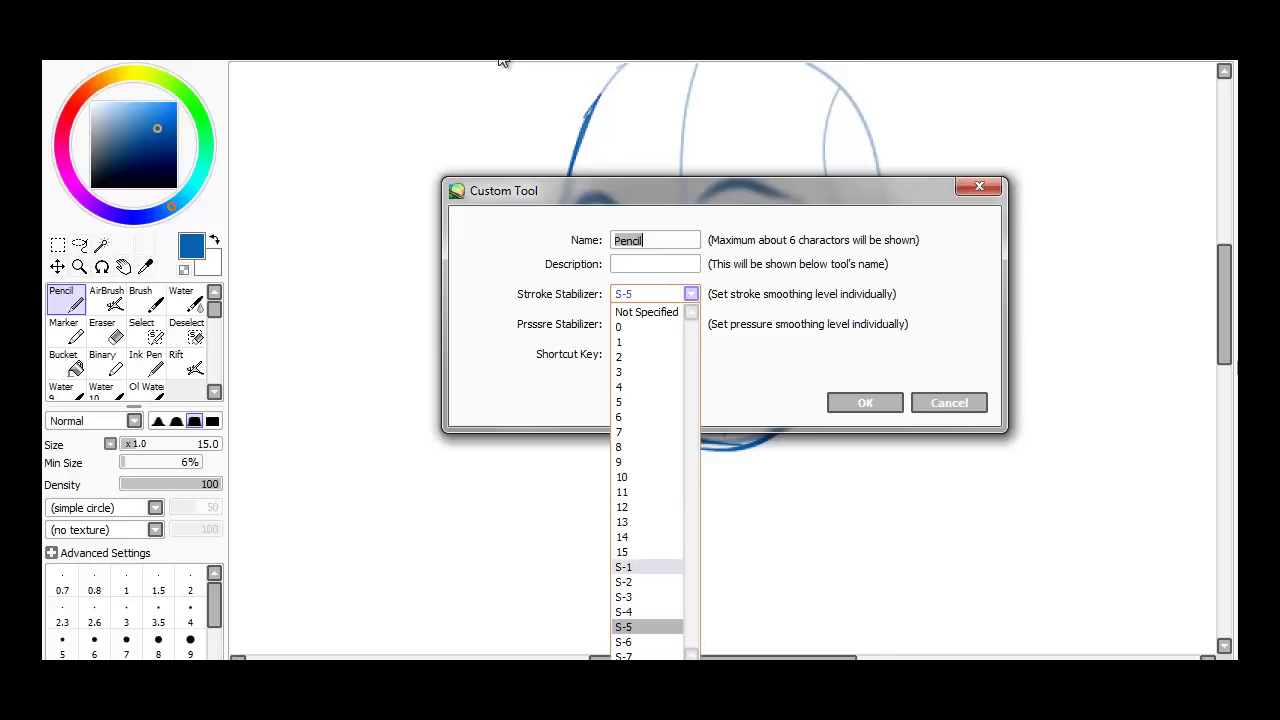
click(623, 567)
click(865, 402)
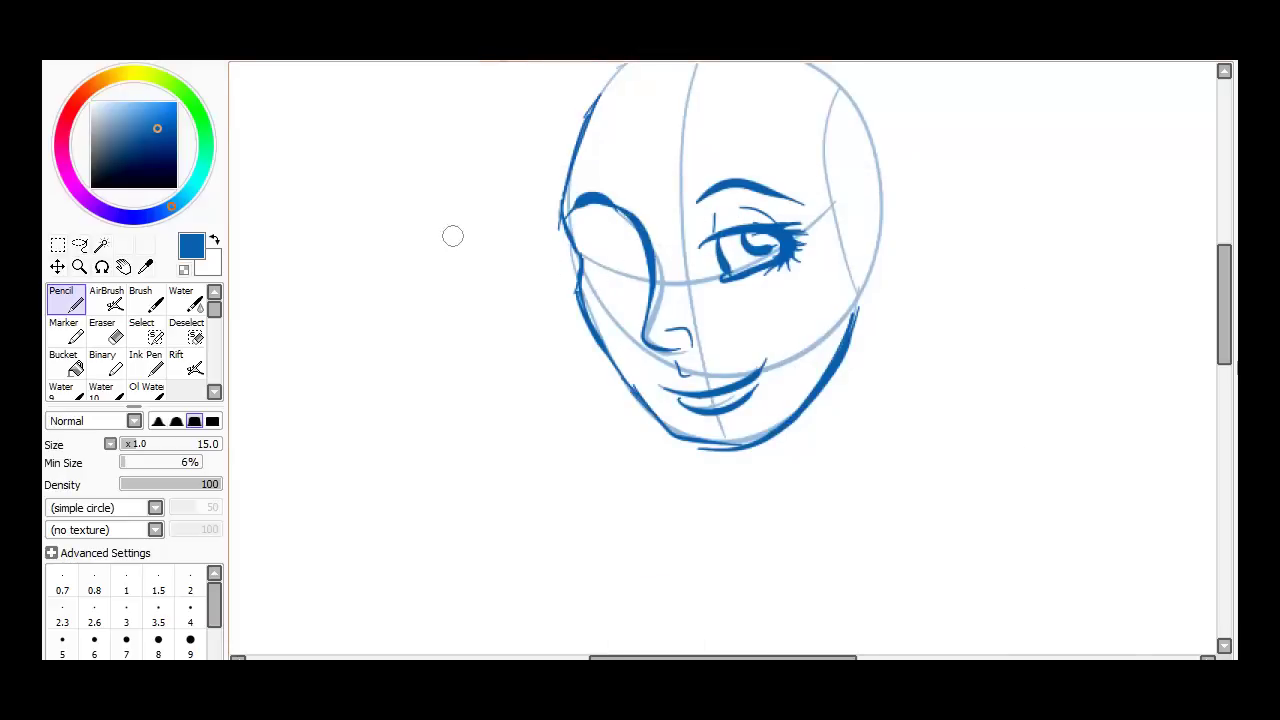
- Lasso the finished eye, duplicate it, and place the copy under the other eyebrow on the far side of the face
key(l)
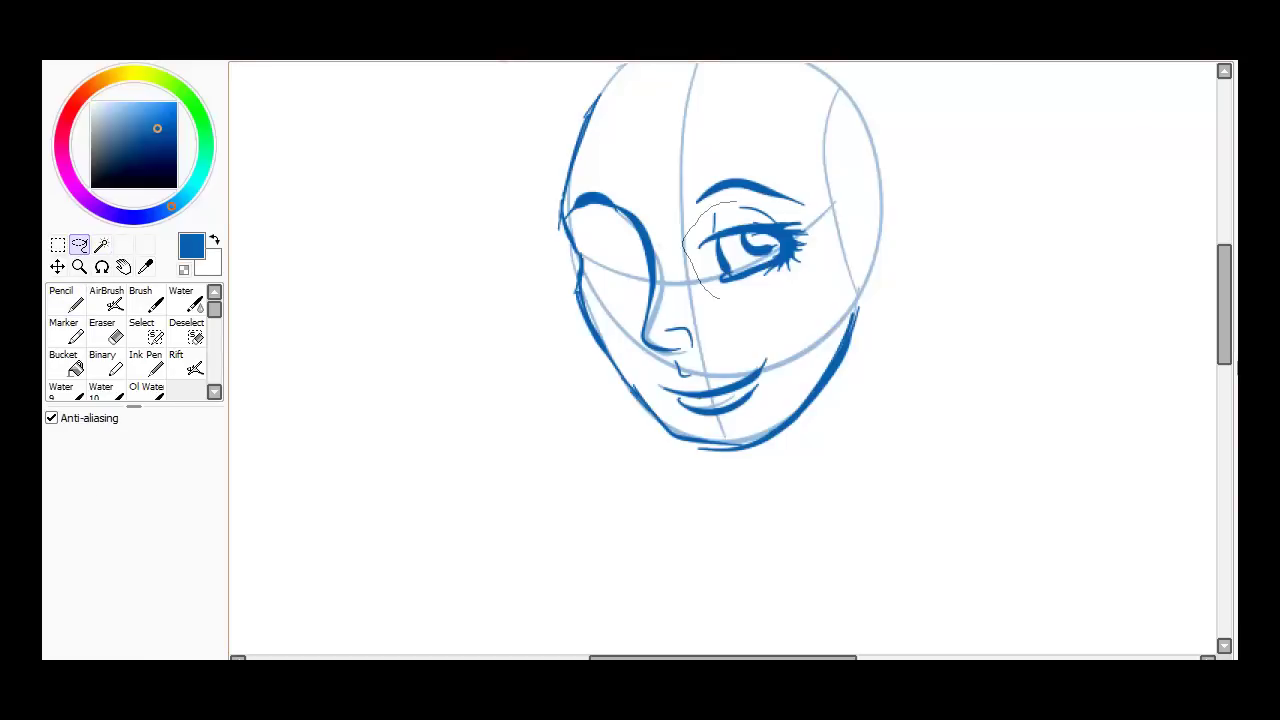
drag(818, 236, 740, 197)
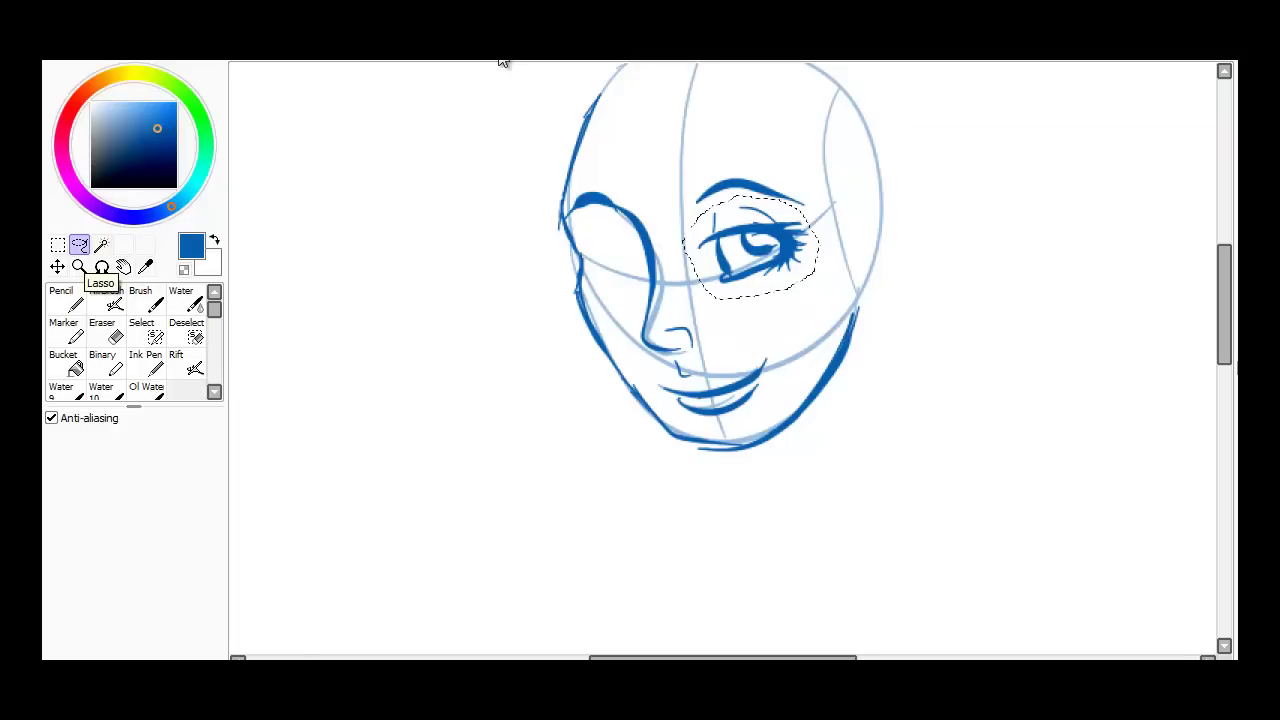
key(m)
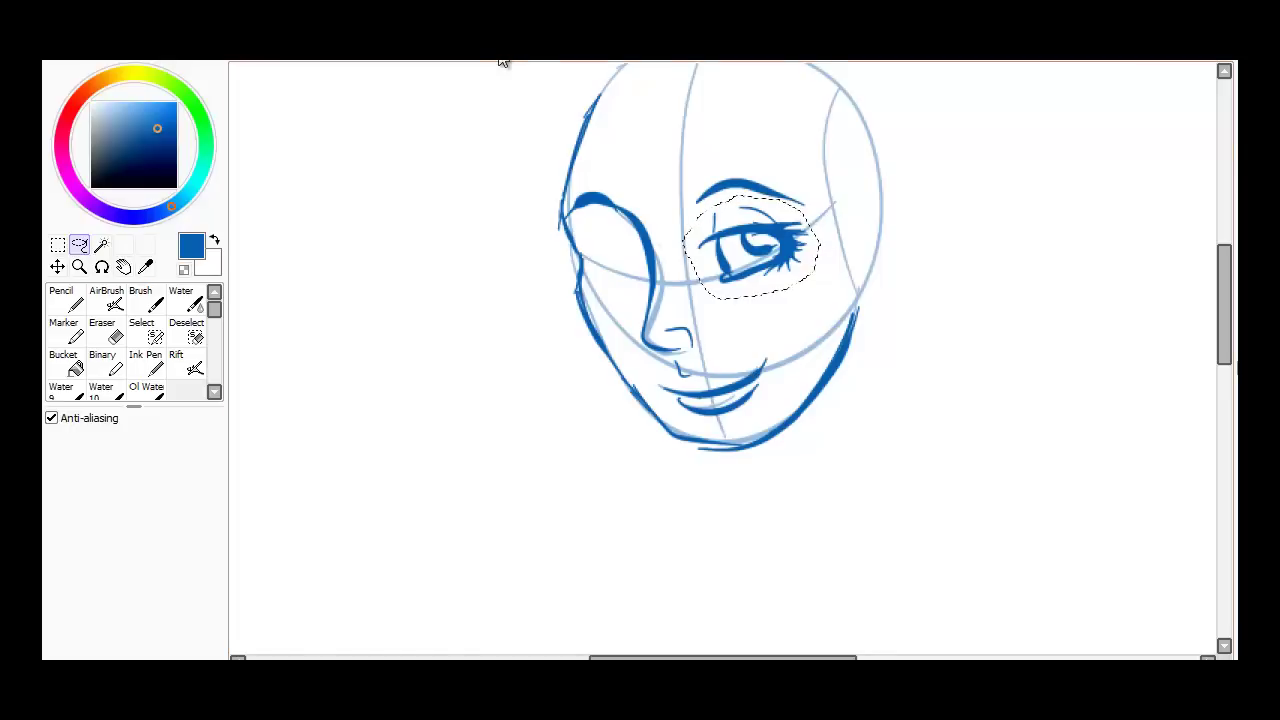
key(ctrl+d)
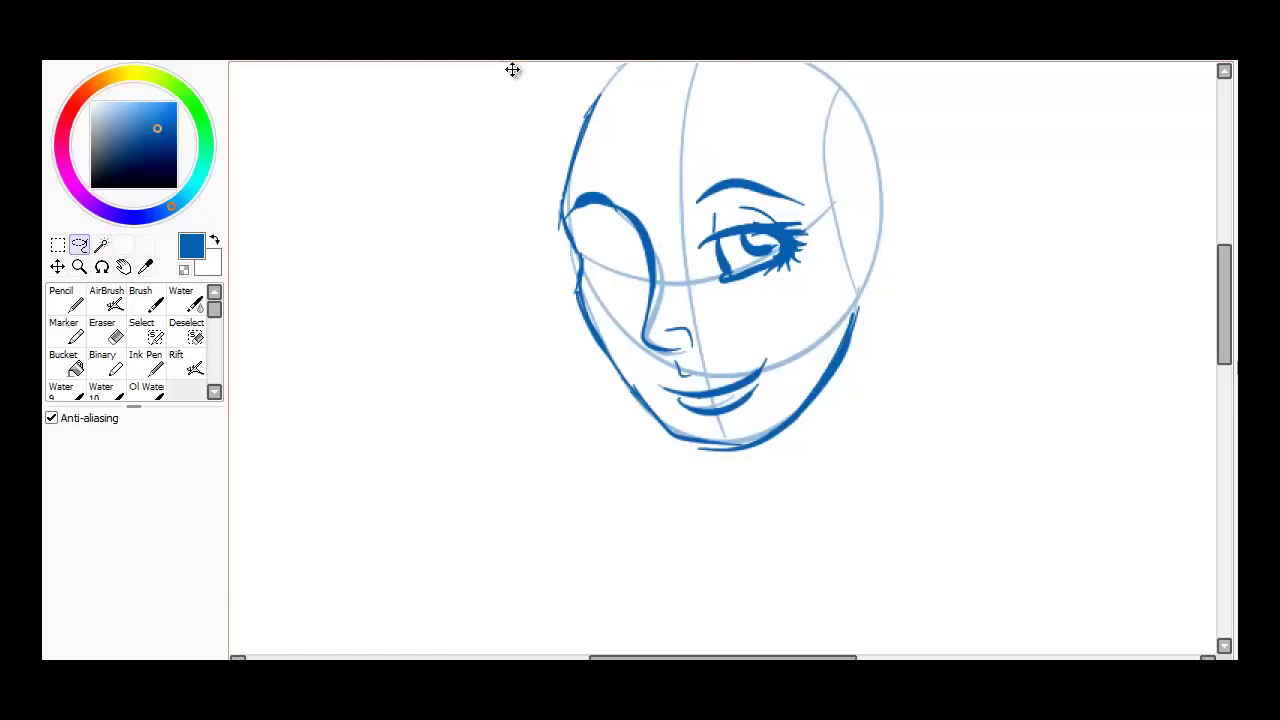
drag(760, 245, 617, 259)
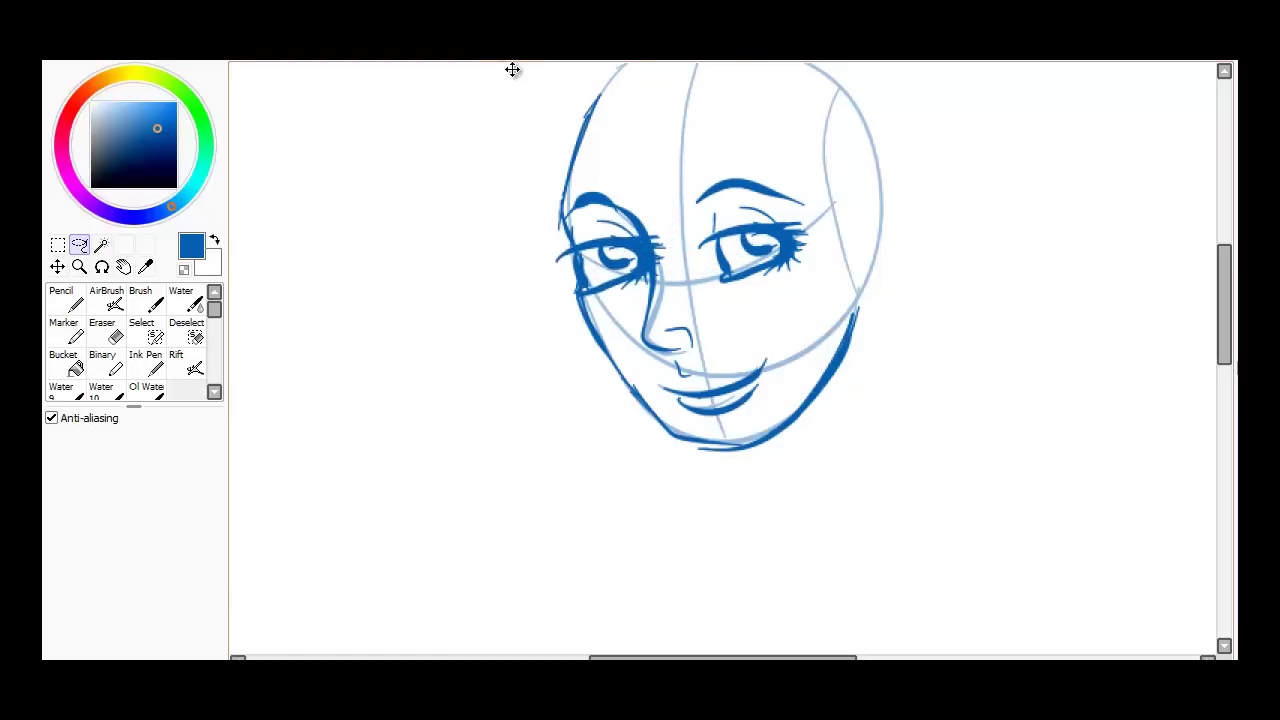
drag(617, 259, 624, 256)
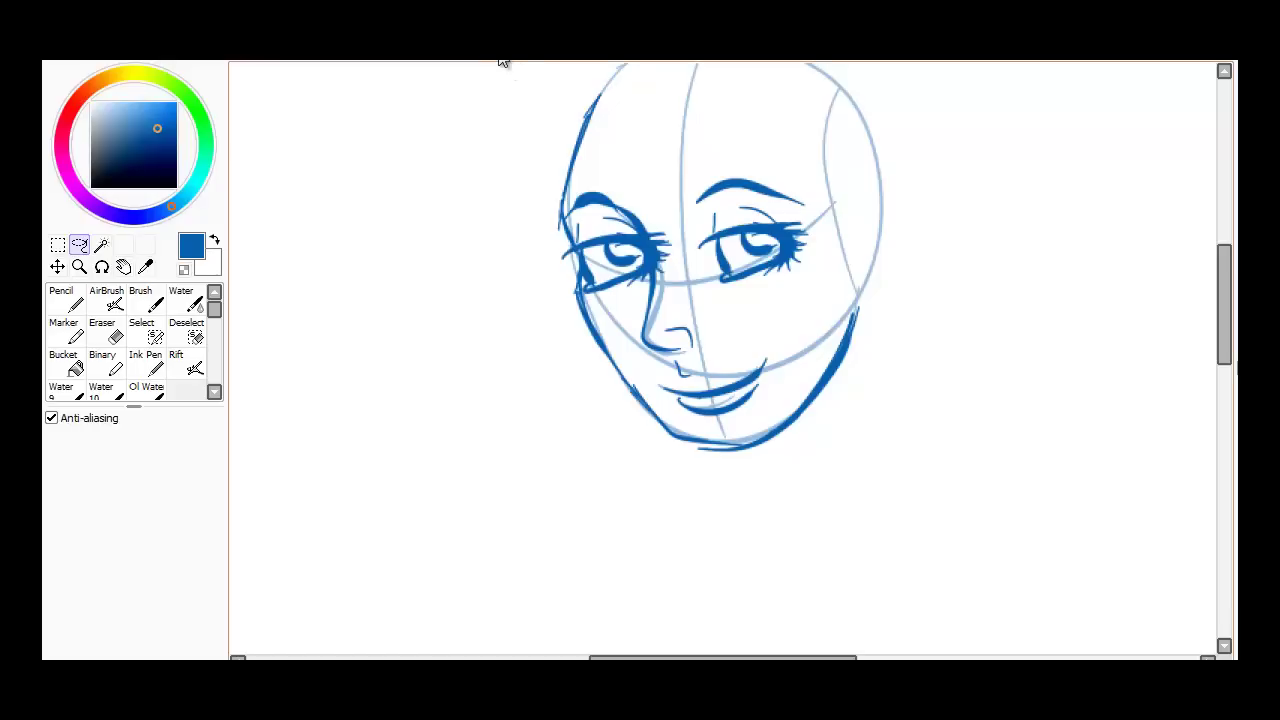
- Flip the copied eye horizontally and transform it smaller and tilted counter-clockwise to fit the far side of the face
click(57, 245)
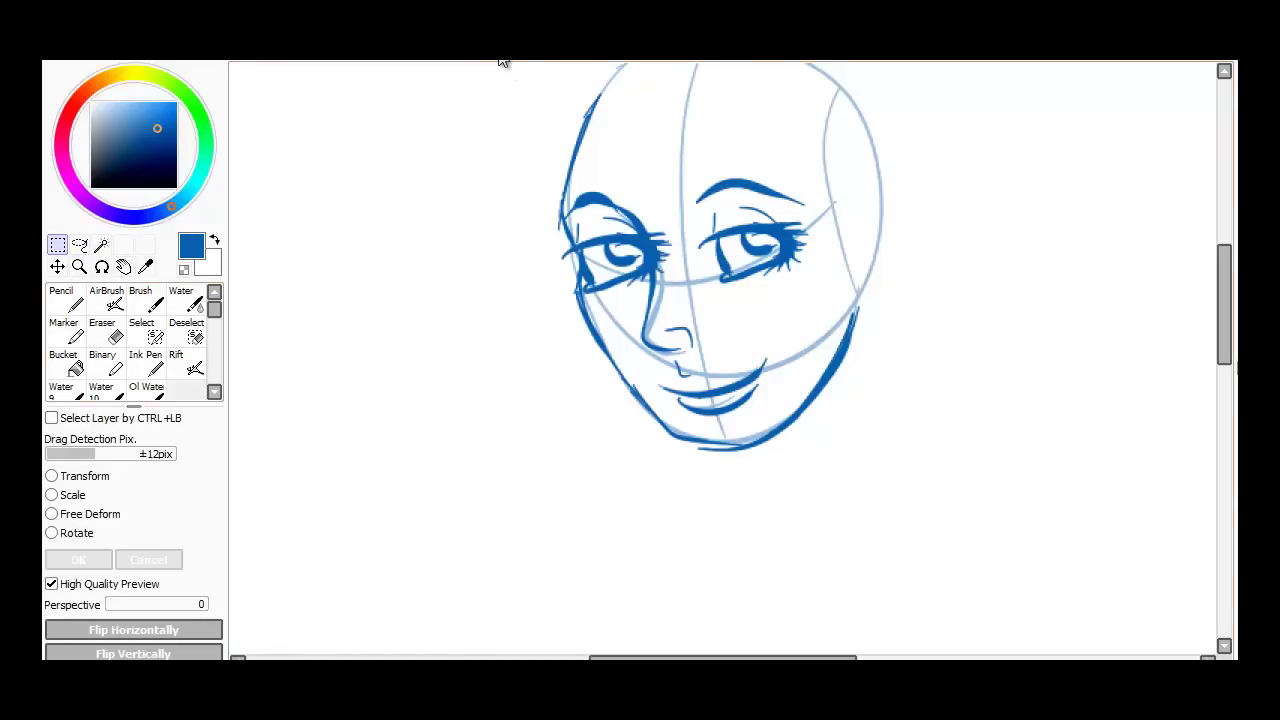
click(133, 630)
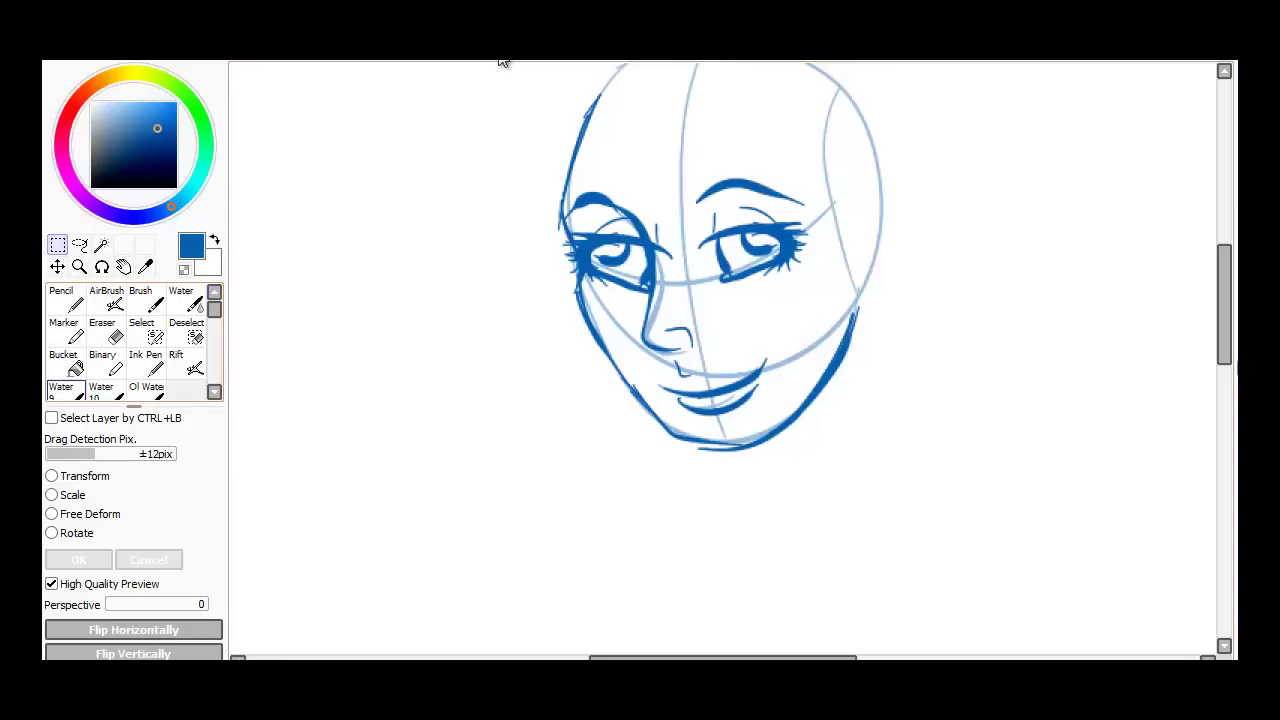
key(g)
key(ctrl+t)
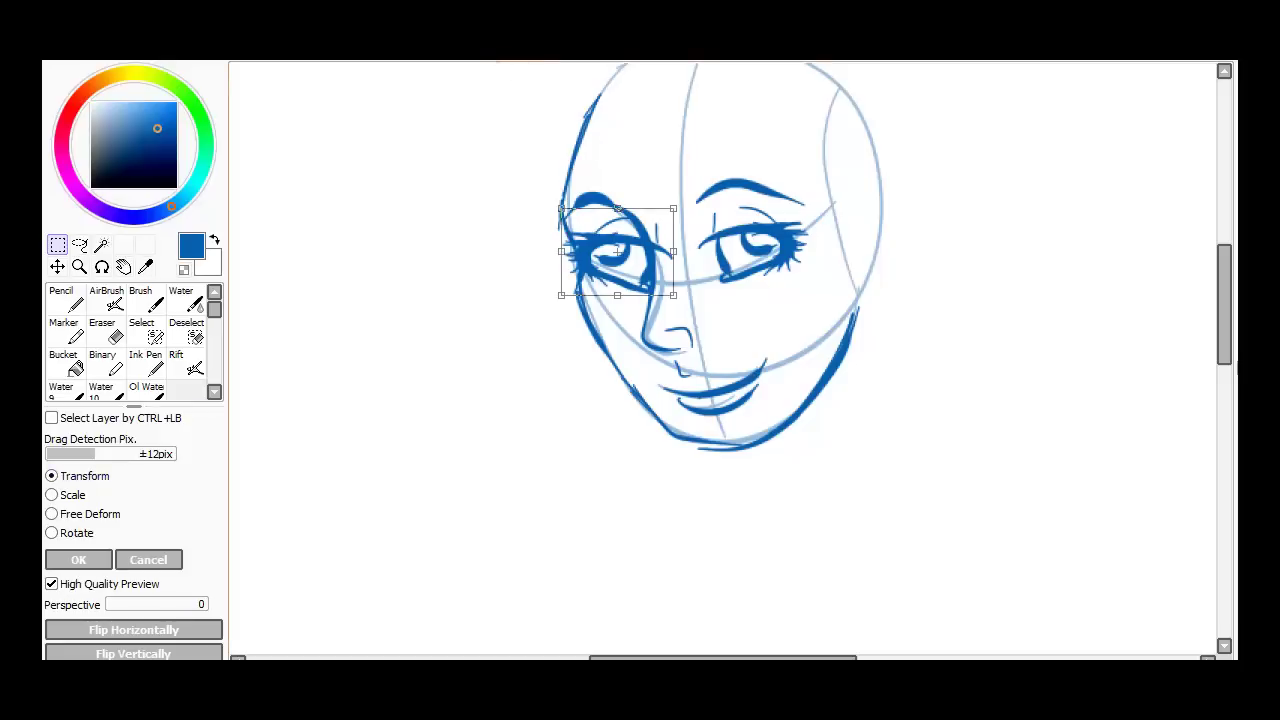
drag(561, 208, 578, 219)
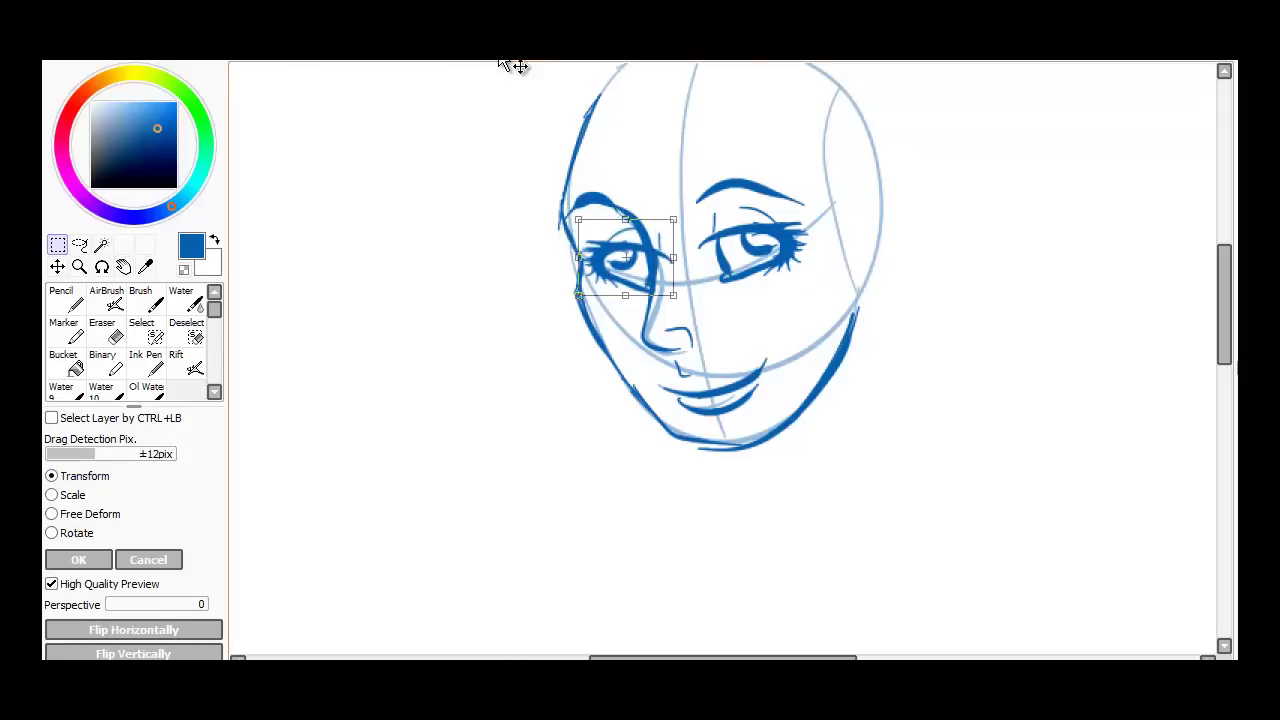
mouse_move(626, 257)
mouse_down()
mouse_move(614, 250)
mouse_move(686, 239)
mouse_move(616, 253)
mouse_up()
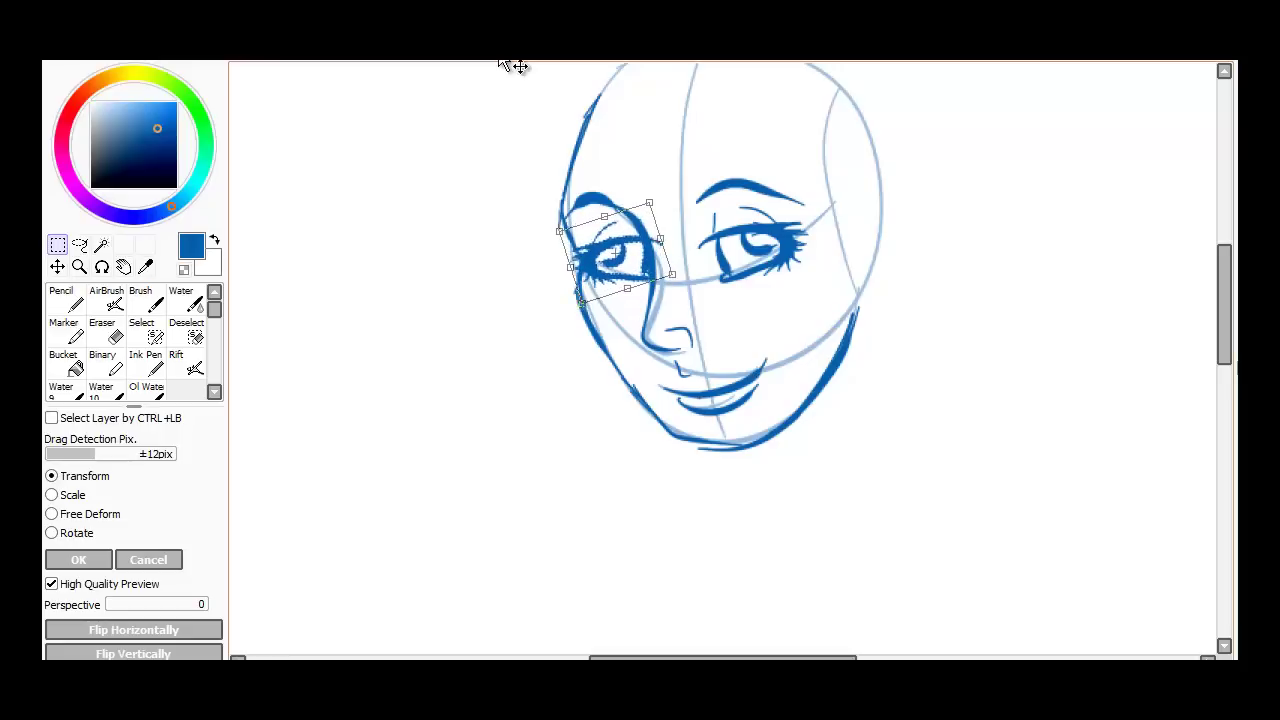
drag(500, 60, 513, 65)
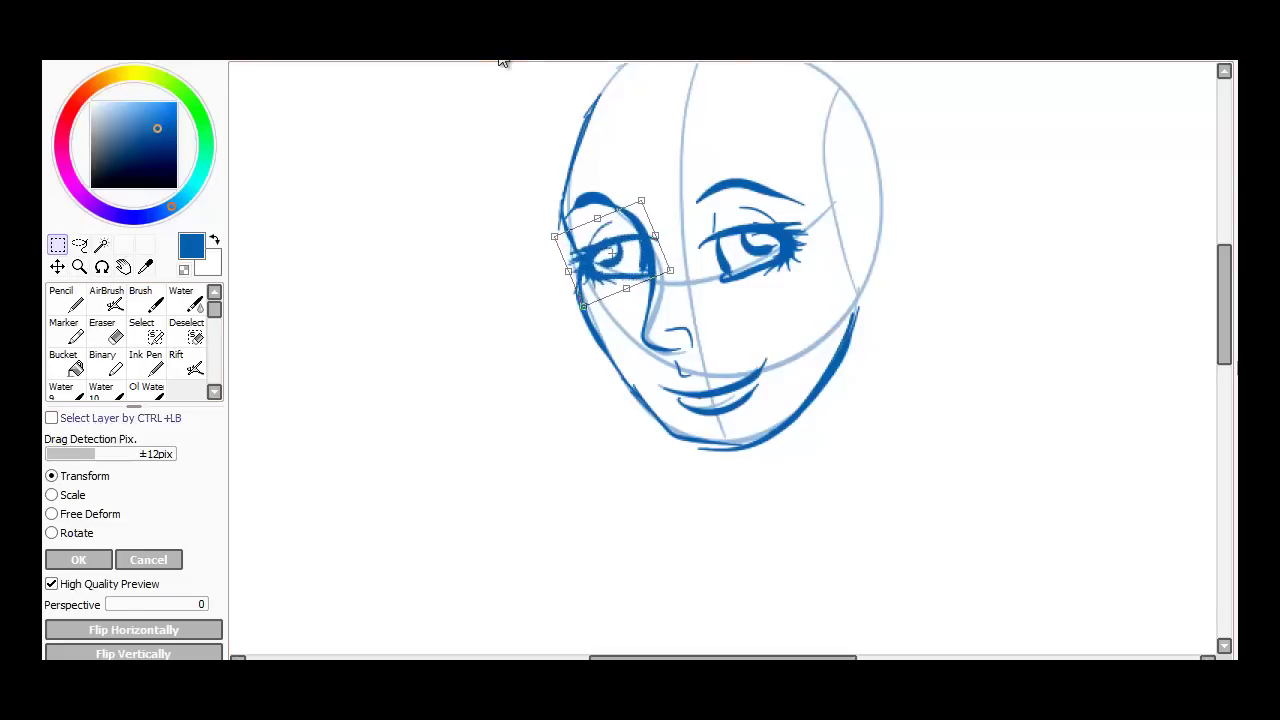
key(Return)
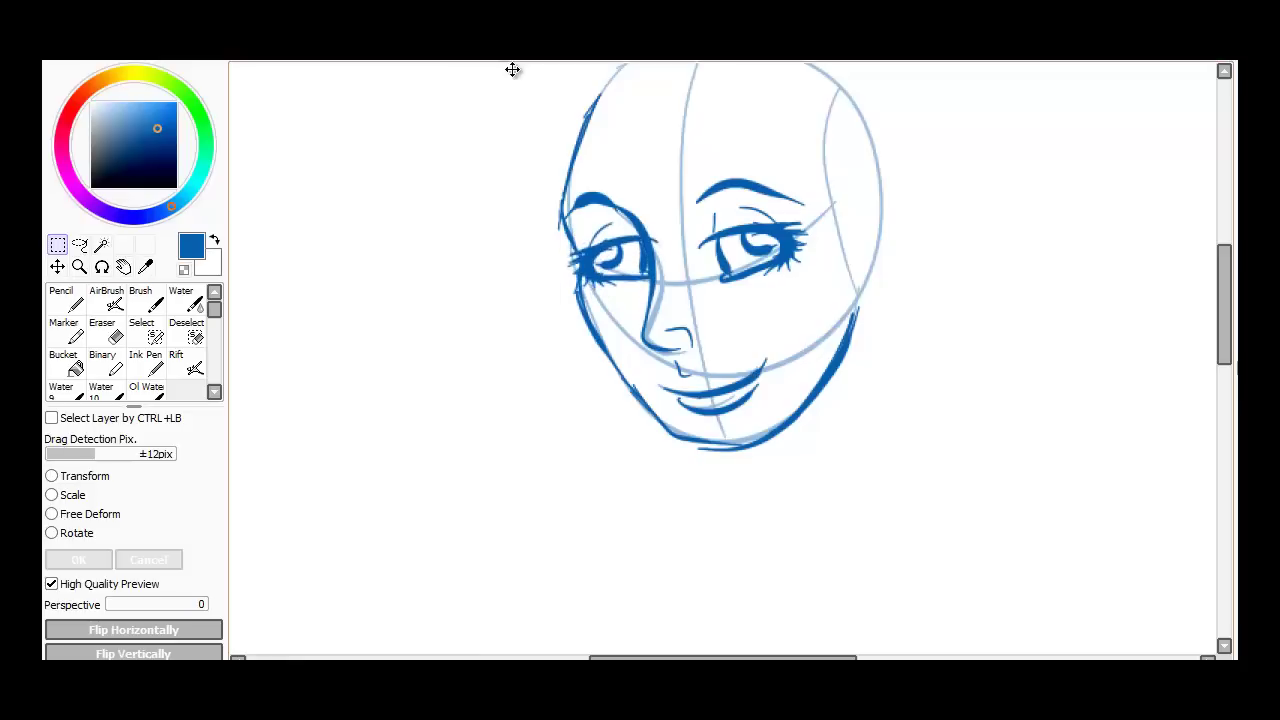
key(ctrl+z)
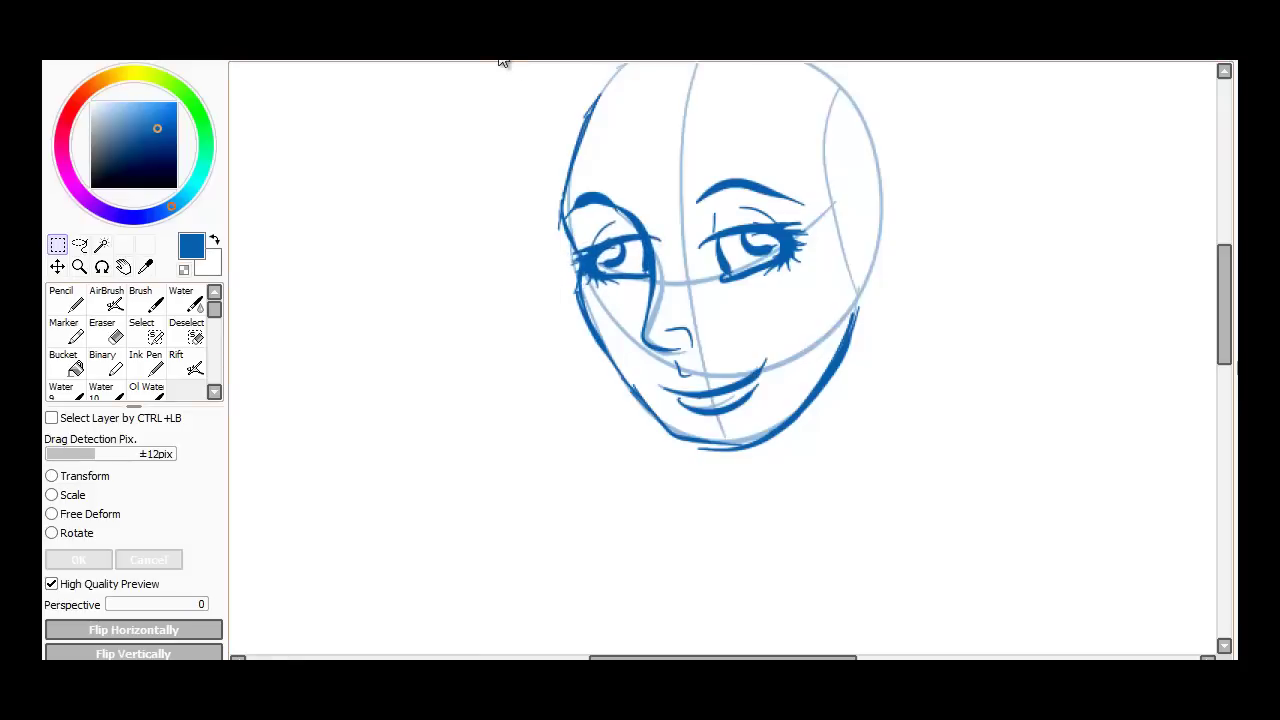
- Thicken the copied eye's outer lashes with the Pencil and rework its iris with the Eraser
key(Page_Up)
key(Page_Up)
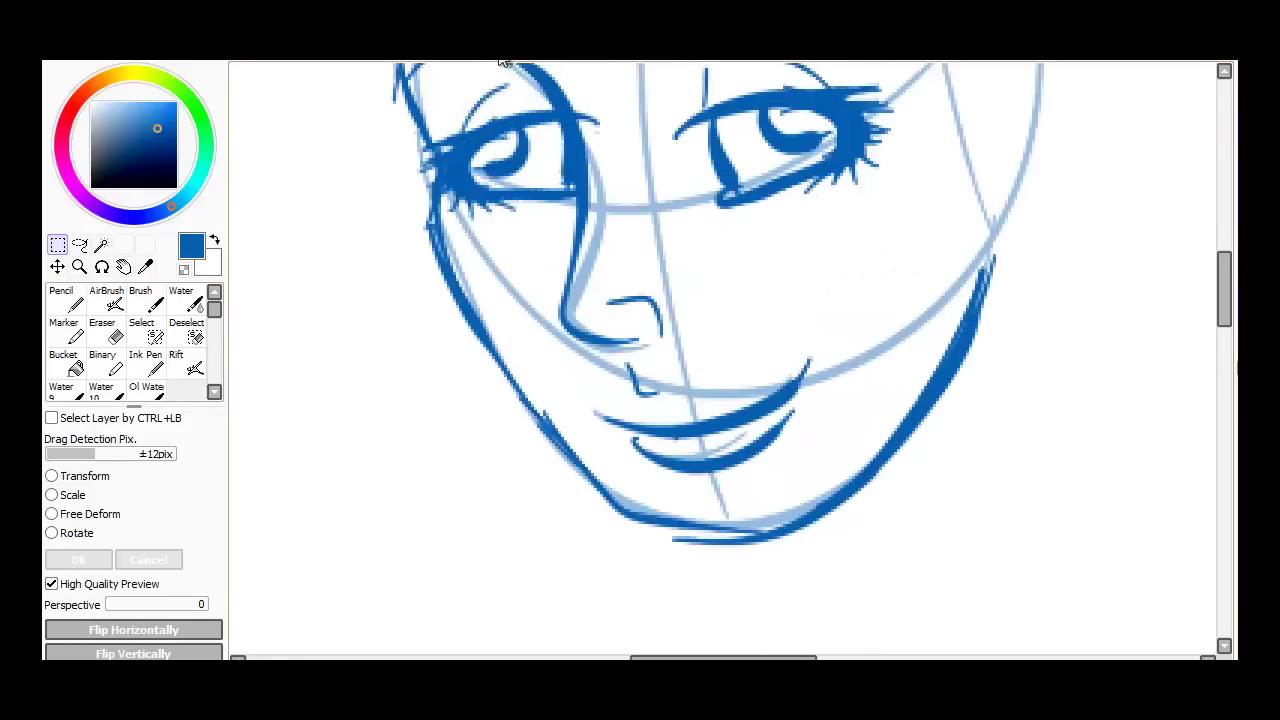
scroll(503, 60, up, 3)
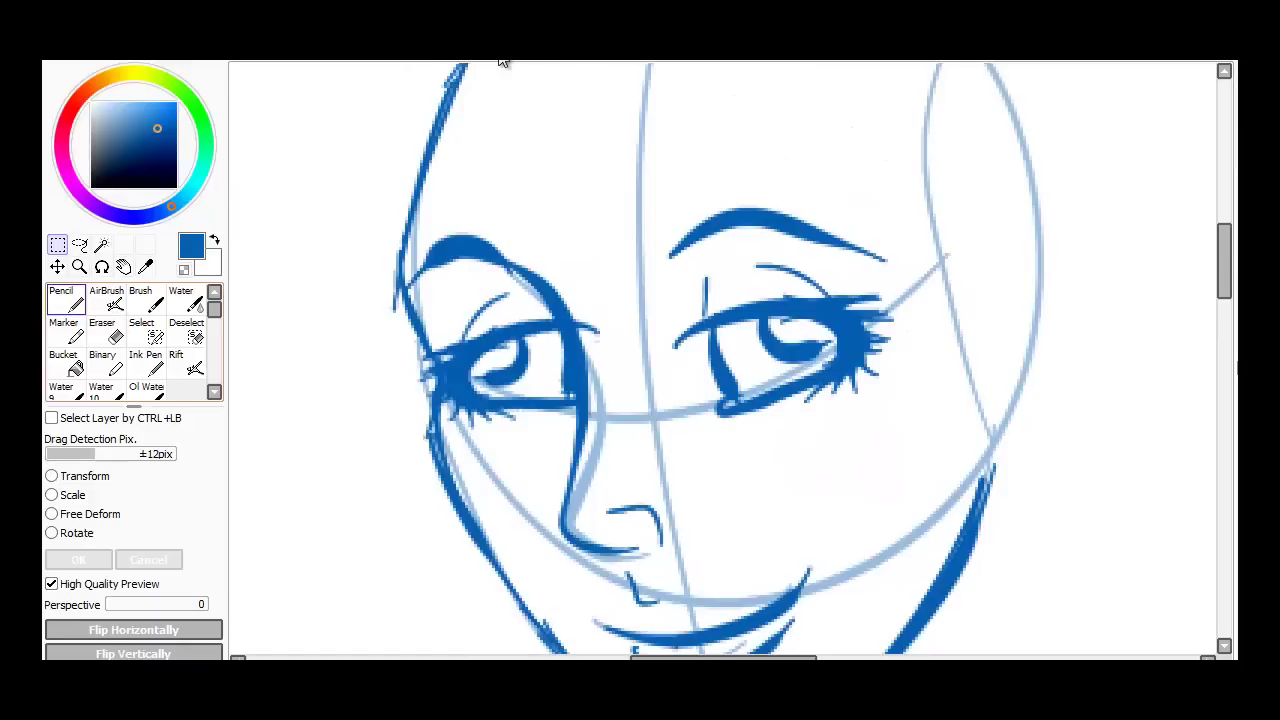
click(67, 299)
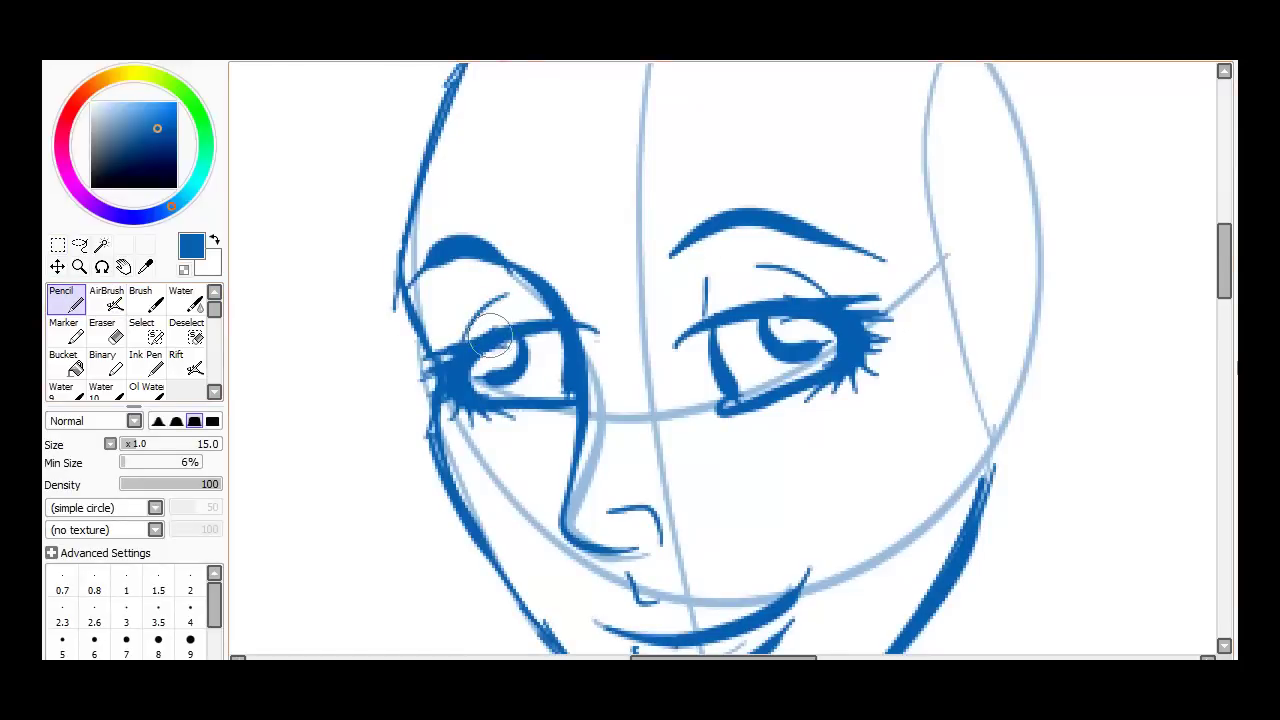
mouse_move(490, 335)
mouse_down()
mouse_move(456, 328)
mouse_move(463, 341)
mouse_move(407, 348)
mouse_move(458, 351)
mouse_move(420, 362)
mouse_move(421, 386)
mouse_move(468, 418)
mouse_up()
click(103, 330)
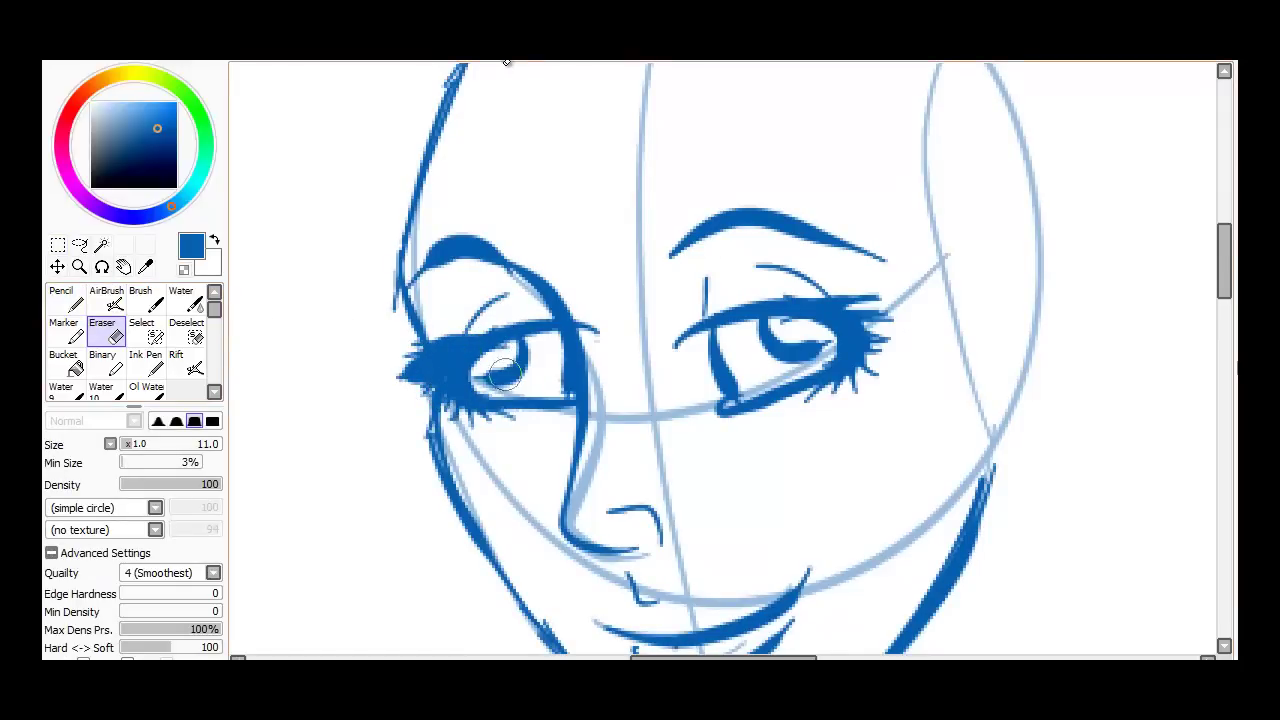
mouse_move(505, 373)
mouse_down()
mouse_move(443, 345)
mouse_move(523, 336)
mouse_move(539, 348)
mouse_move(534, 333)
mouse_move(542, 370)
mouse_move(553, 355)
mouse_move(458, 299)
mouse_move(493, 330)
mouse_move(448, 322)
mouse_move(497, 332)
mouse_move(448, 328)
mouse_move(476, 337)
mouse_move(411, 356)
mouse_move(452, 376)
mouse_move(463, 368)
mouse_move(423, 380)
mouse_move(461, 387)
mouse_move(451, 397)
mouse_move(462, 410)
mouse_move(498, 325)
mouse_up()
- Pencil denser outer lashes on the near eye and darken the outer corner of the far eye
click(66, 300)
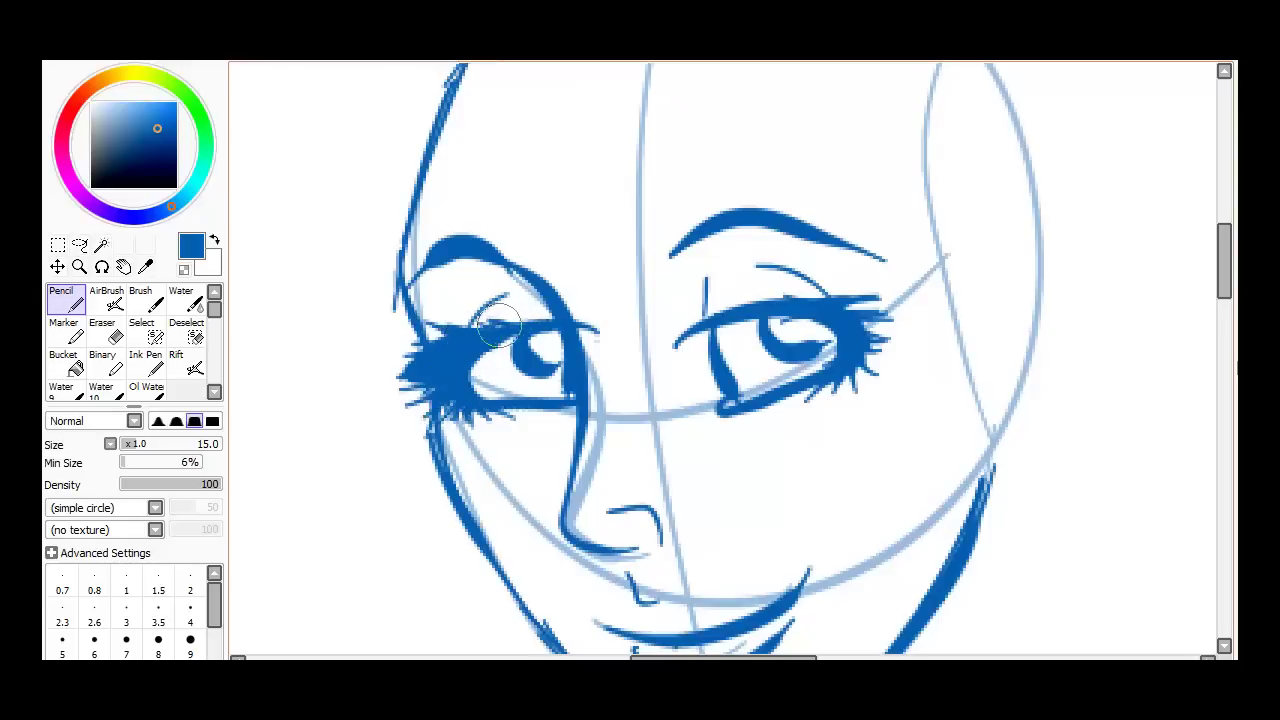
mouse_move(769, 304)
mouse_down()
mouse_move(841, 273)
mouse_move(786, 307)
mouse_move(889, 278)
mouse_move(852, 311)
mouse_move(898, 322)
mouse_move(859, 325)
mouse_move(890, 335)
mouse_move(882, 376)
mouse_up()
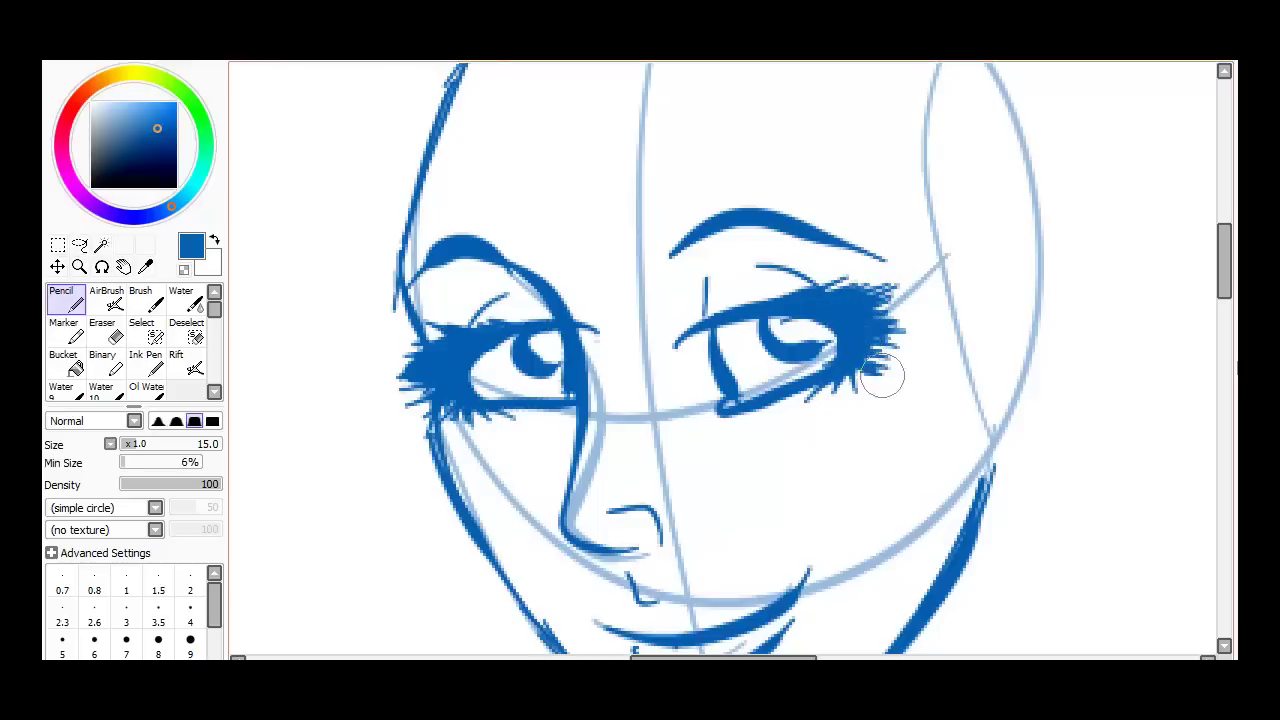
mouse_move(481, 380)
mouse_down()
mouse_move(485, 344)
mouse_move(477, 387)
mouse_move(489, 405)
mouse_move(477, 360)
mouse_move(475, 384)
mouse_move(517, 336)
mouse_up()
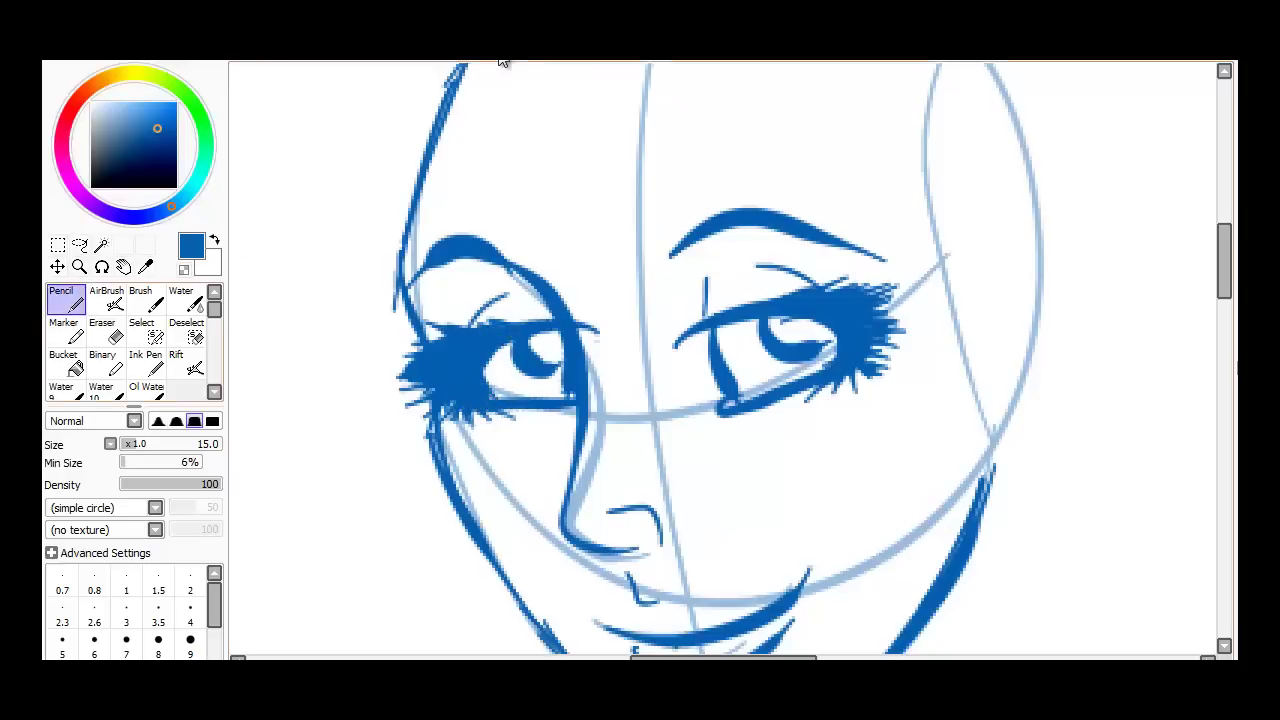
- Erase the far eye's lashes beyond the face contour and trim the near eye's outer lashes
key(e)
mouse_move(412, 368)
mouse_down()
mouse_move(380, 380)
mouse_move(451, 368)
mouse_move(410, 409)
mouse_move(395, 363)
mouse_move(453, 330)
mouse_move(452, 342)
mouse_move(416, 304)
mouse_move(446, 315)
mouse_move(434, 430)
mouse_up()
mouse_move(815, 285)
mouse_down()
mouse_move(903, 308)
mouse_move(858, 387)
mouse_up()
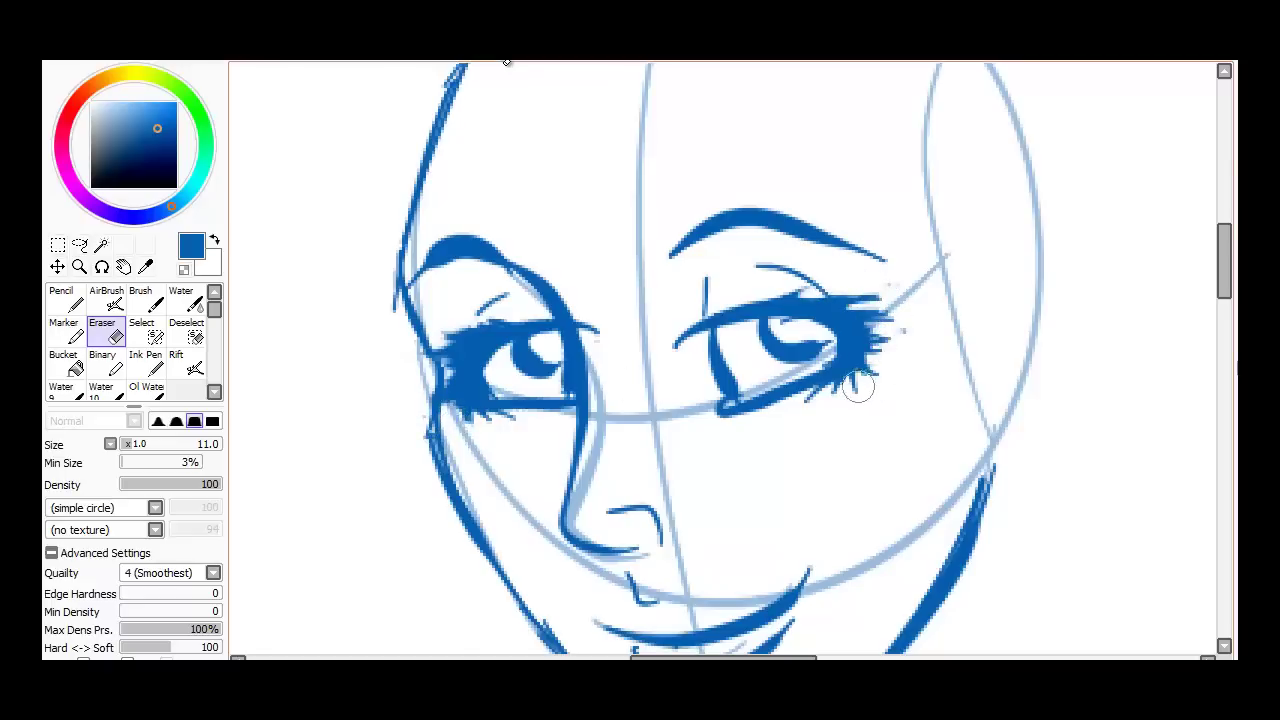
- Extend the near-side jawline upward with the Pencil to meet the side guideline of the head
click(503, 60)
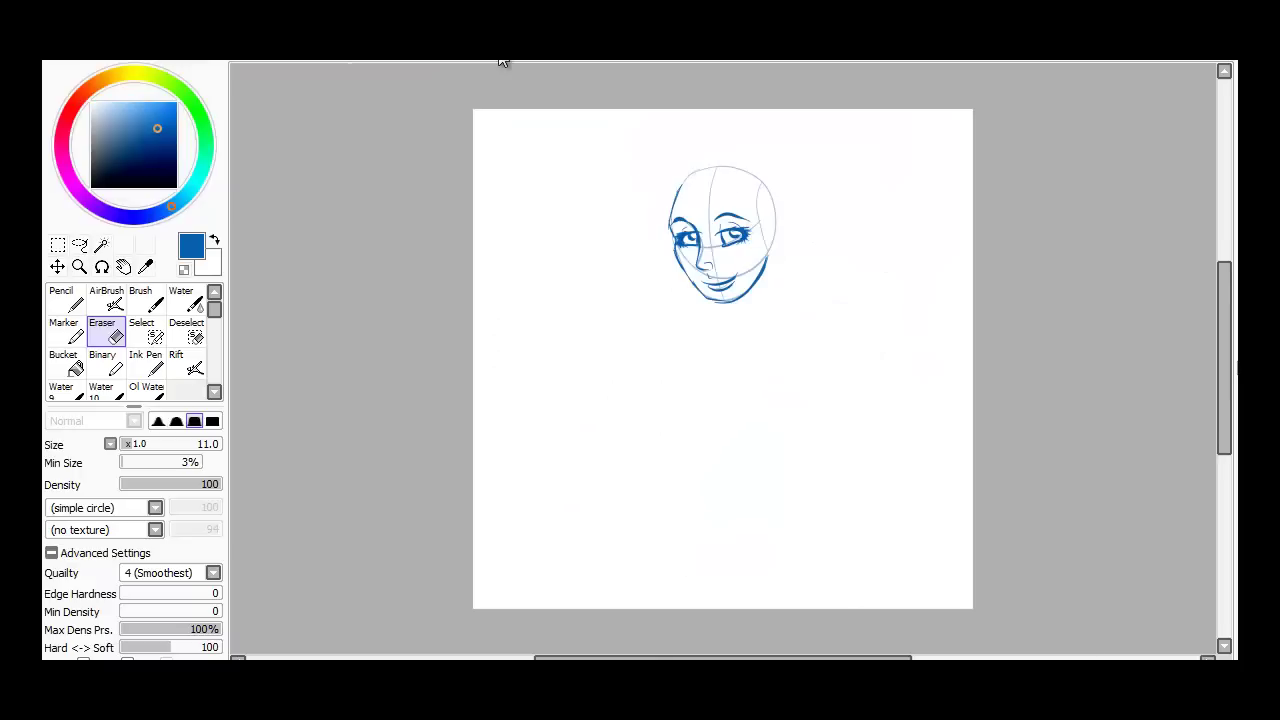
scroll(502, 60, up, 1)
scroll(506, 62, up, 3)
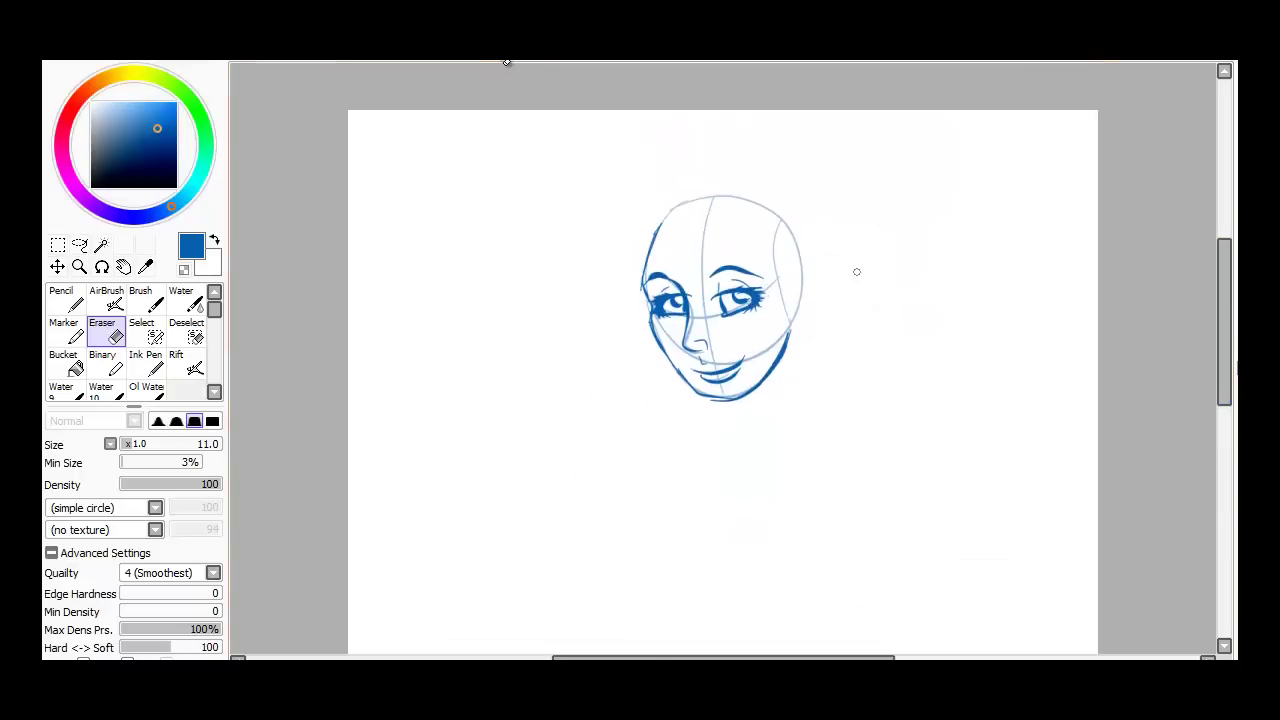
scroll(505, 61, up, 2)
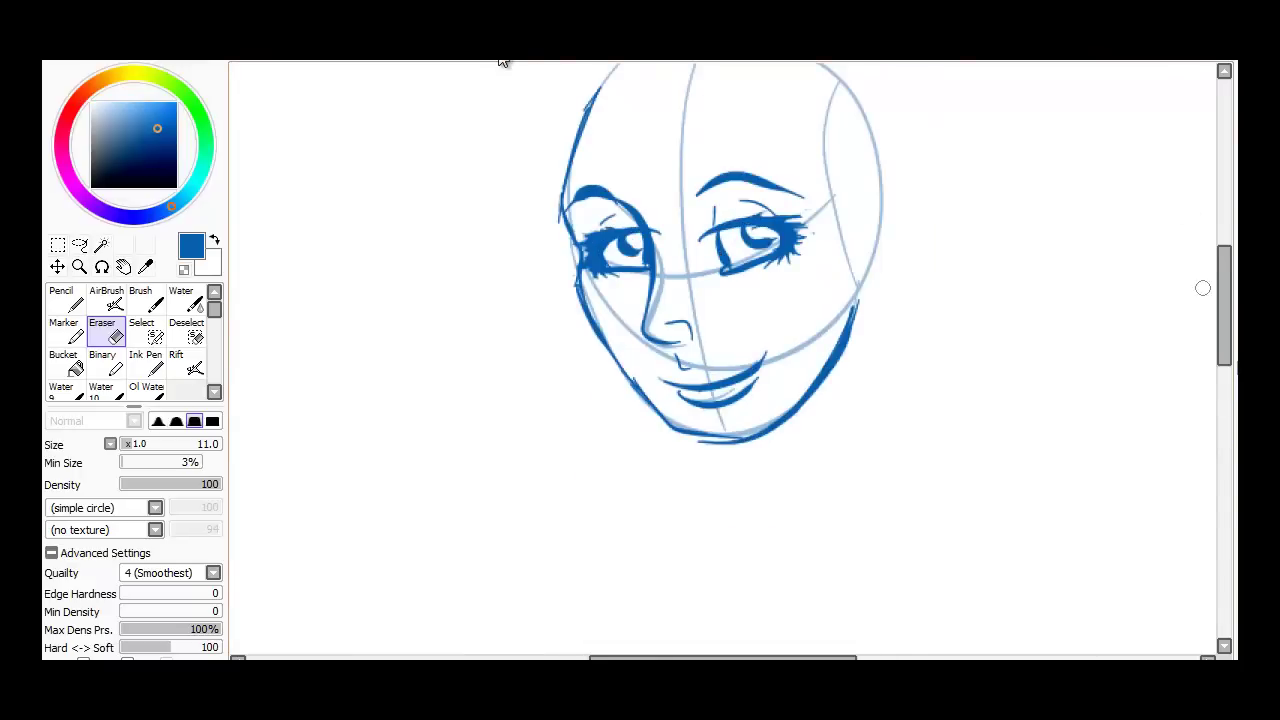
scroll(503, 60, up, 3)
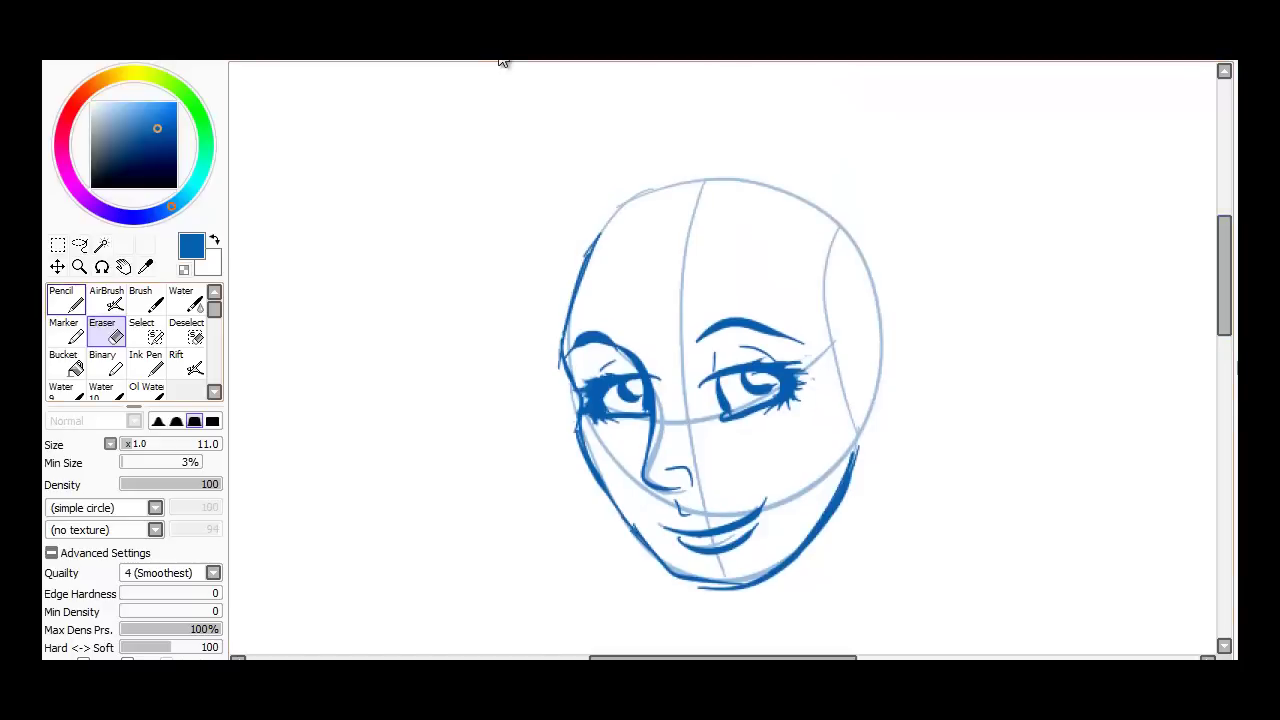
key(n)
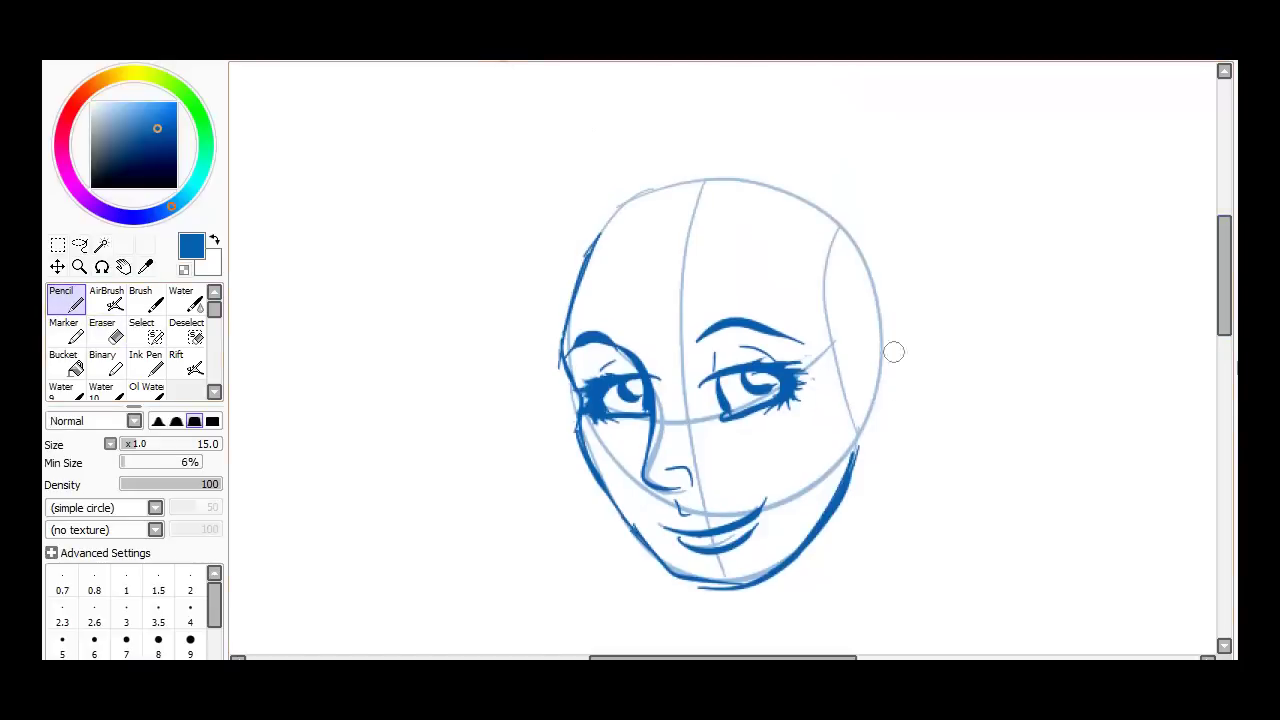
drag(858, 428, 846, 480)
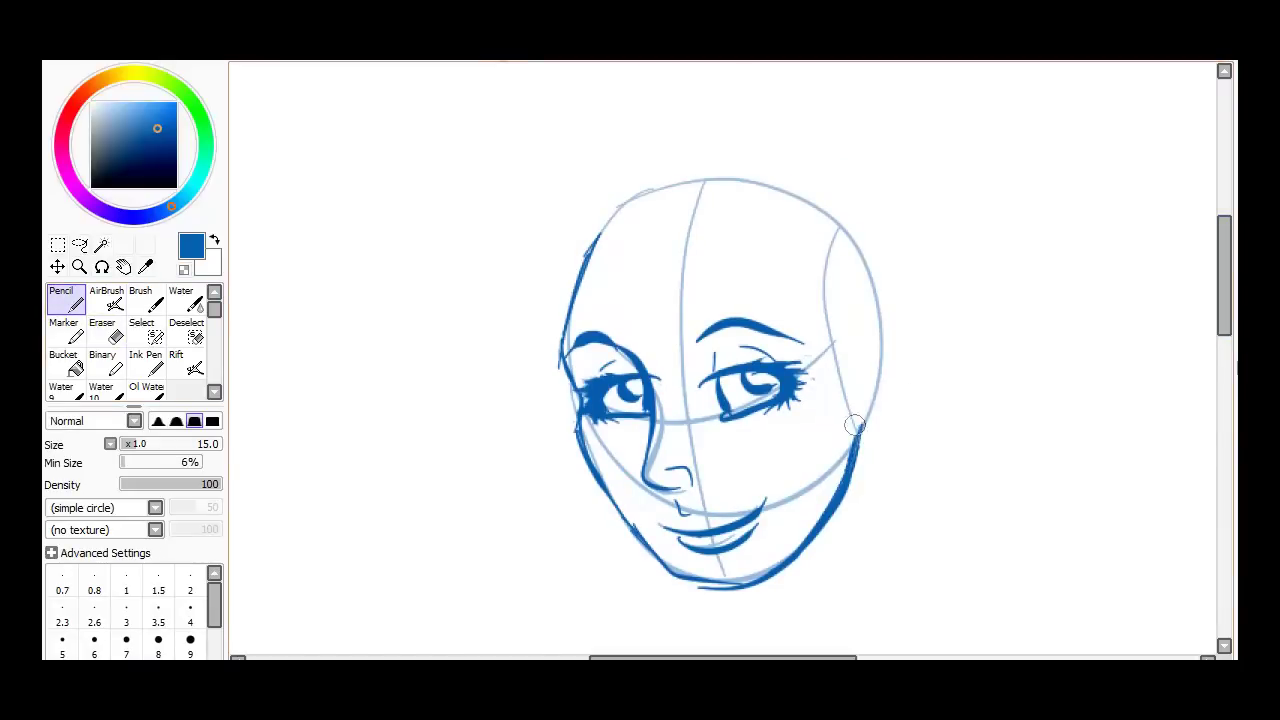